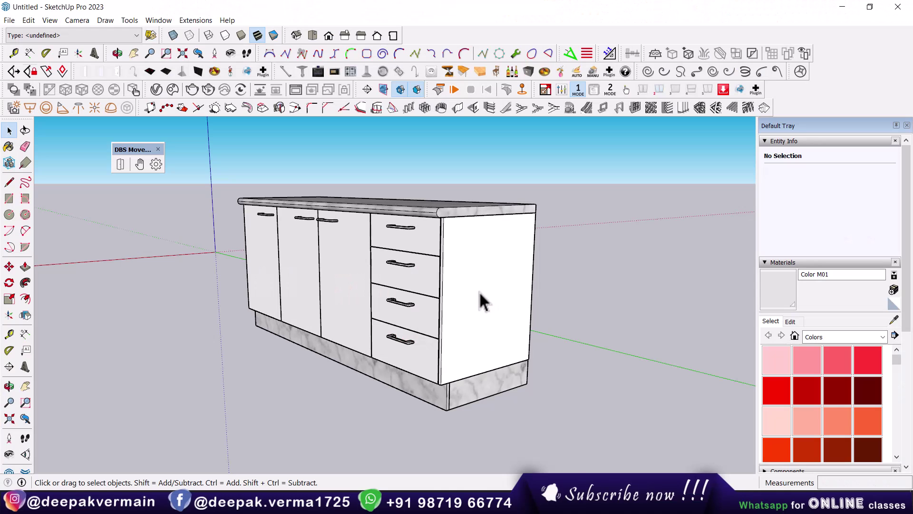
# Step: Click-test the second, third and bottom drawers sliding open and shut
pyautogui.click(123, 165)
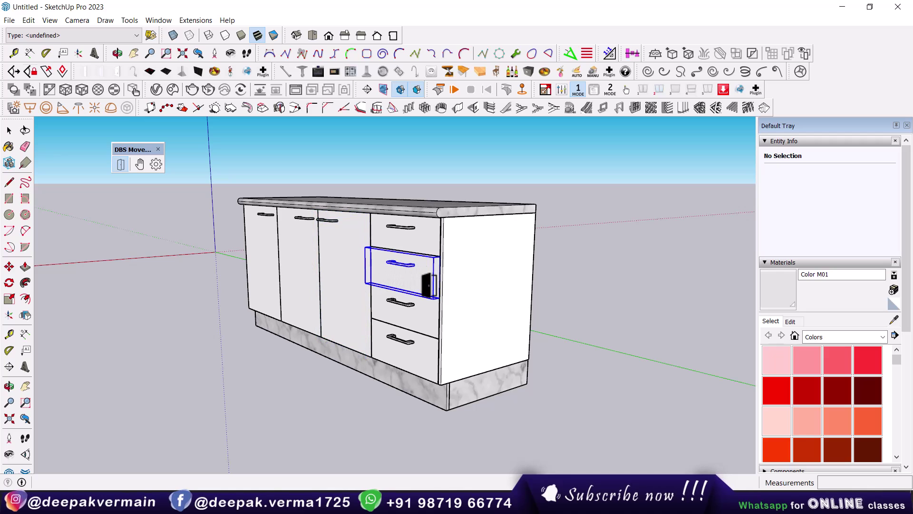
pyautogui.moveTo(419, 281); pyautogui.dragTo(417, 306, button='middle')
pyautogui.click(414, 306)
pyautogui.click(421, 347)
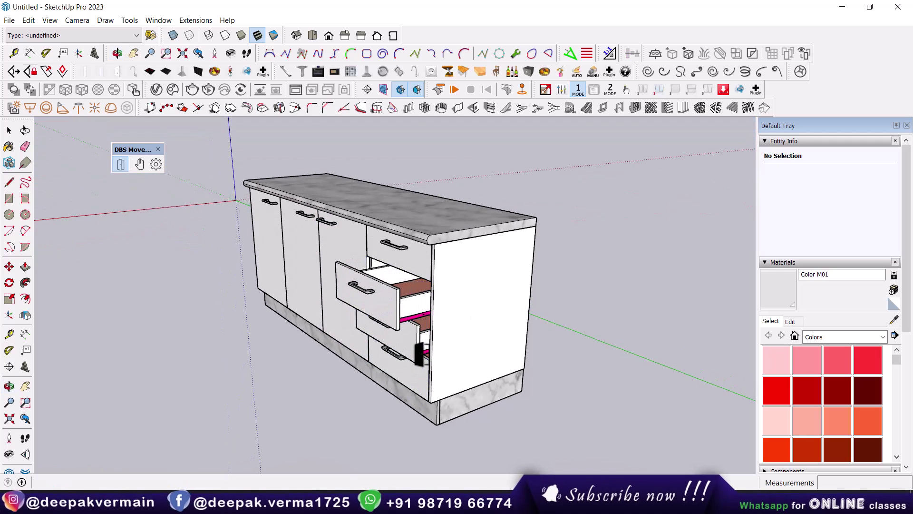
pyautogui.click(419, 391)
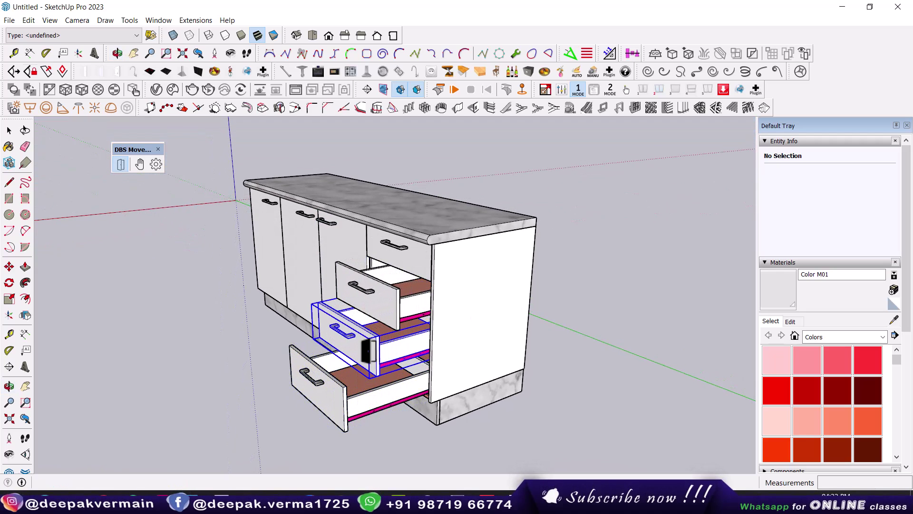
pyautogui.click(366, 335)
pyautogui.click(371, 378)
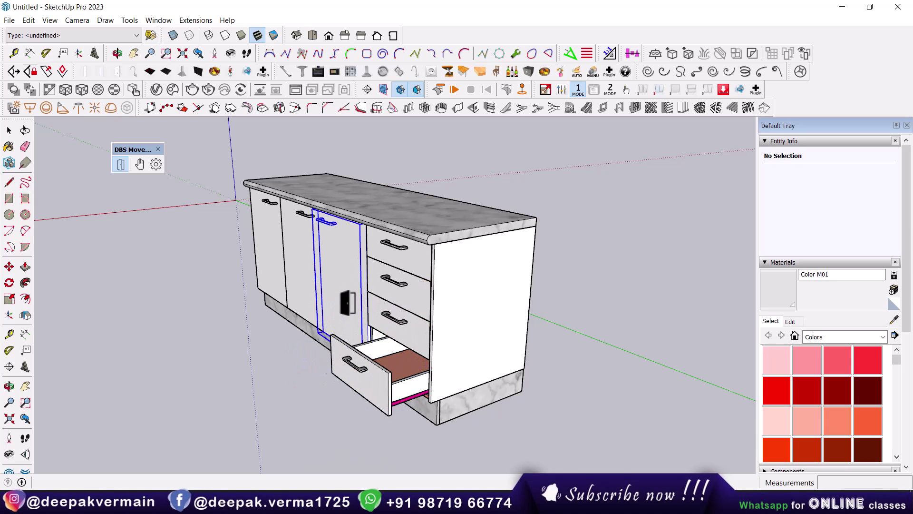
# Step: Swing the door beside the drawers and the second door open, then shut
pyautogui.click(361, 314)
pyautogui.moveTo(361, 314)
pyautogui.mouseDown(button='middle')
pyautogui.moveTo(444, 339)
pyautogui.moveTo(428, 332)
pyautogui.mouseUp(button='middle')
pyautogui.click(271, 285)
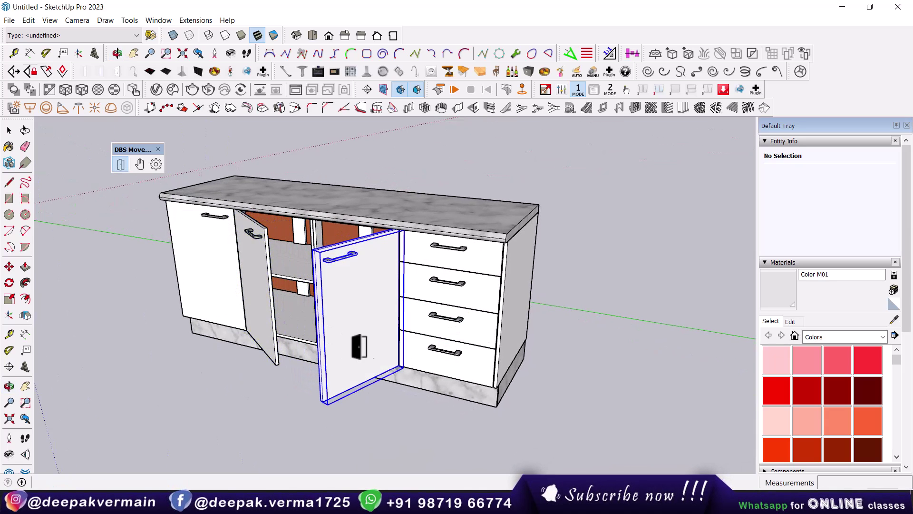
pyautogui.click(249, 319)
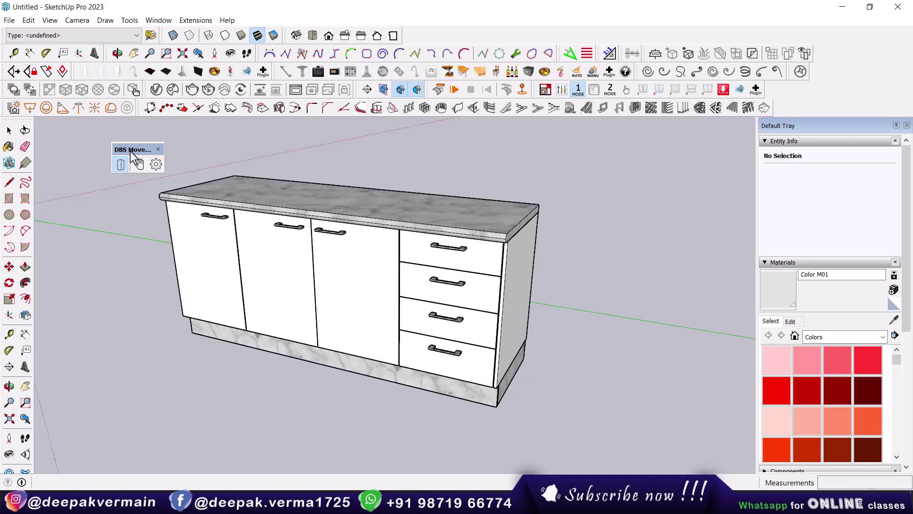
# Step: Search the Extension Warehouse for 'dbs mov' and view the DBS Move Rotate Open Close page
pyautogui.click(196, 20)
pyautogui.click(261, 8)
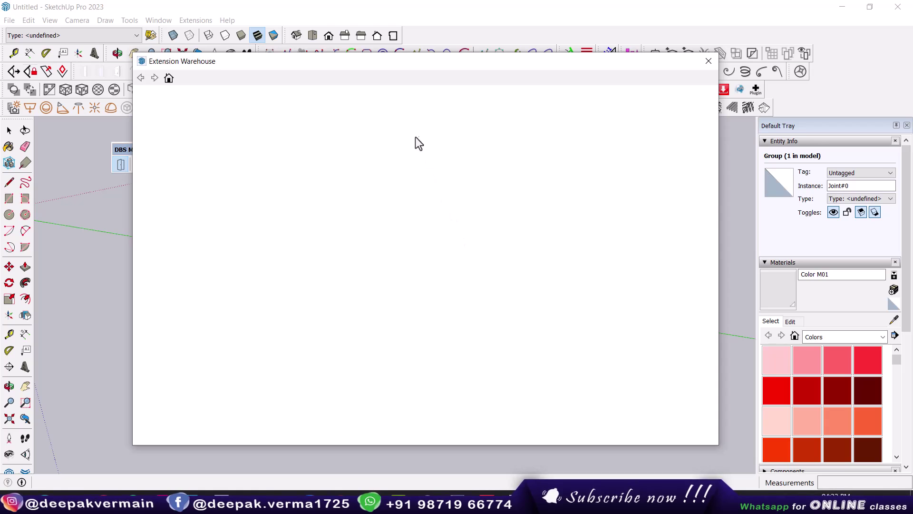
pyautogui.click(400, 106)
pyautogui.write('dbs')
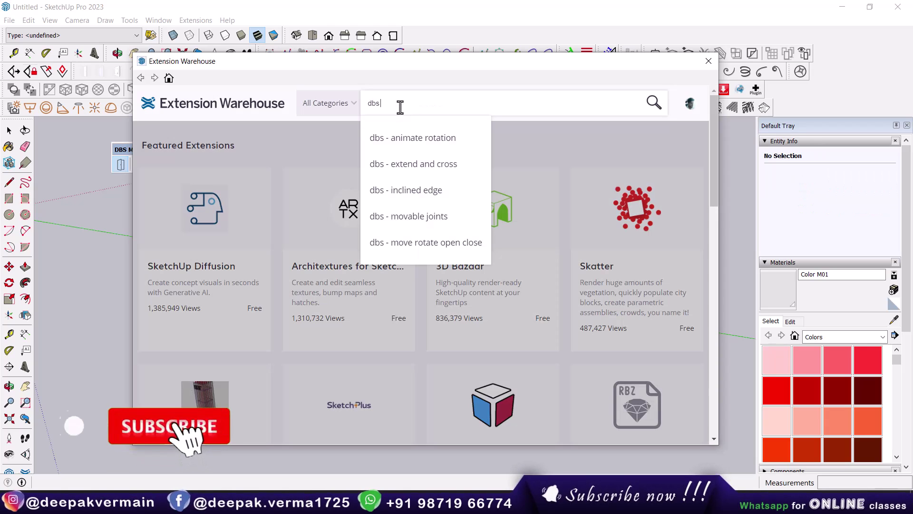
pyautogui.write(' move')
pyautogui.press('Return')
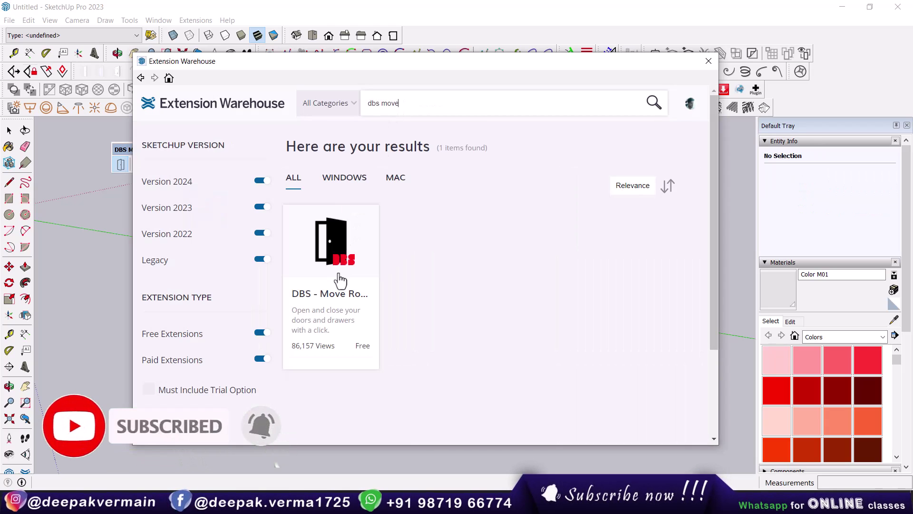
pyautogui.click(341, 216)
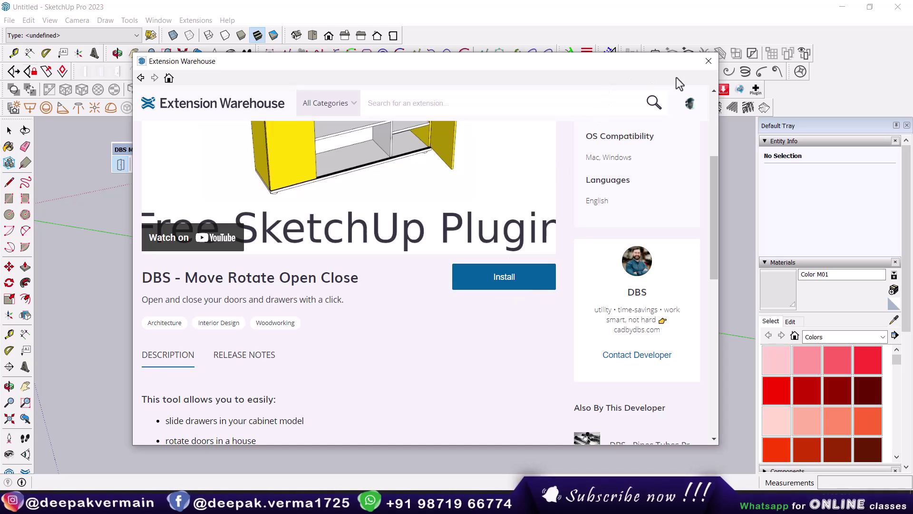
pyautogui.click(704, 63)
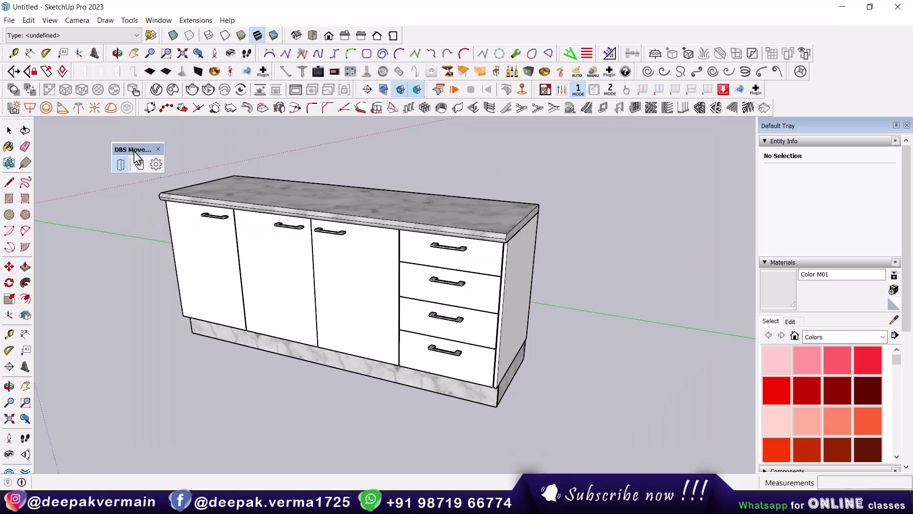
# Step: Select the second drawer and pull it out of the cabinet with Move
pyautogui.moveTo(135, 151); pyautogui.dragTo(122, 145)
pyautogui.scroll(-3, 531, 329)
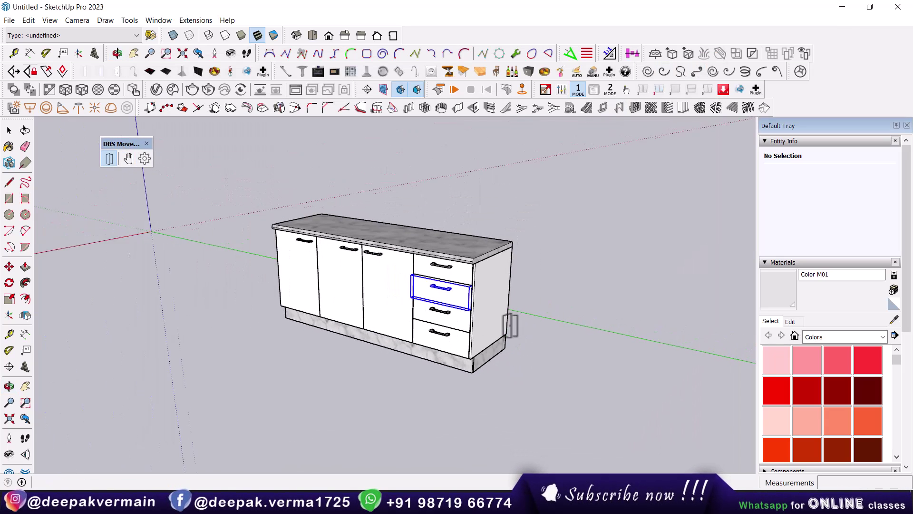
pyautogui.moveTo(530, 329)
pyautogui.mouseDown(button='middle')
pyautogui.moveTo(601, 301)
pyautogui.moveTo(356, 310)
pyautogui.moveTo(507, 373)
pyautogui.moveTo(597, 357)
pyautogui.mouseUp(button='middle')
pyautogui.press('space')
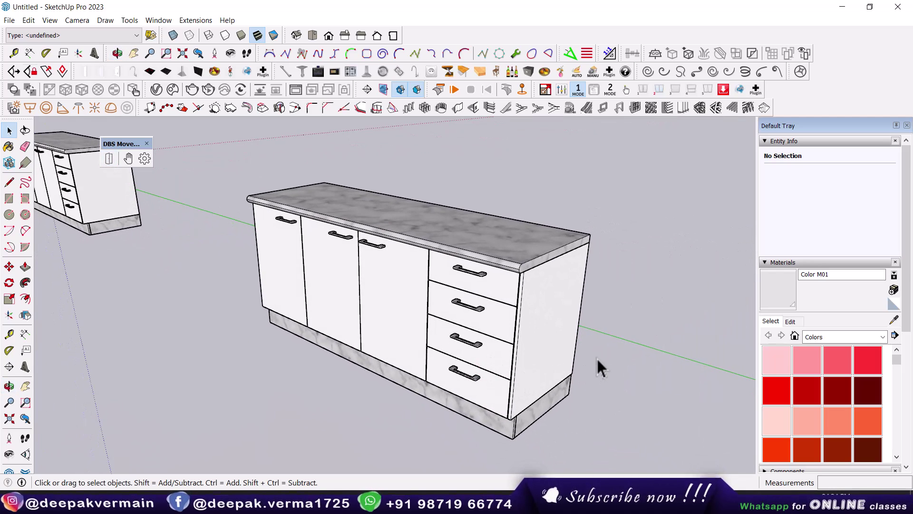
pyautogui.click(491, 315)
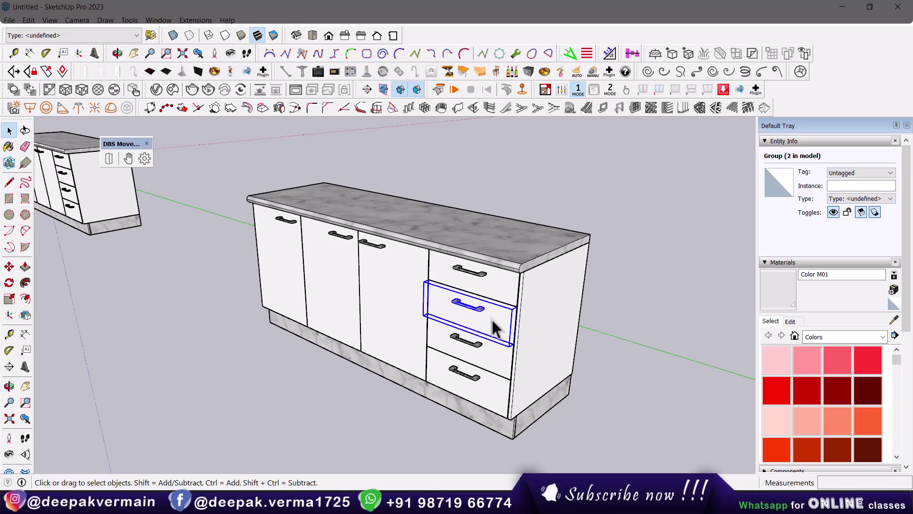
pyautogui.moveTo(494, 323); pyautogui.dragTo(470, 329, button='middle')
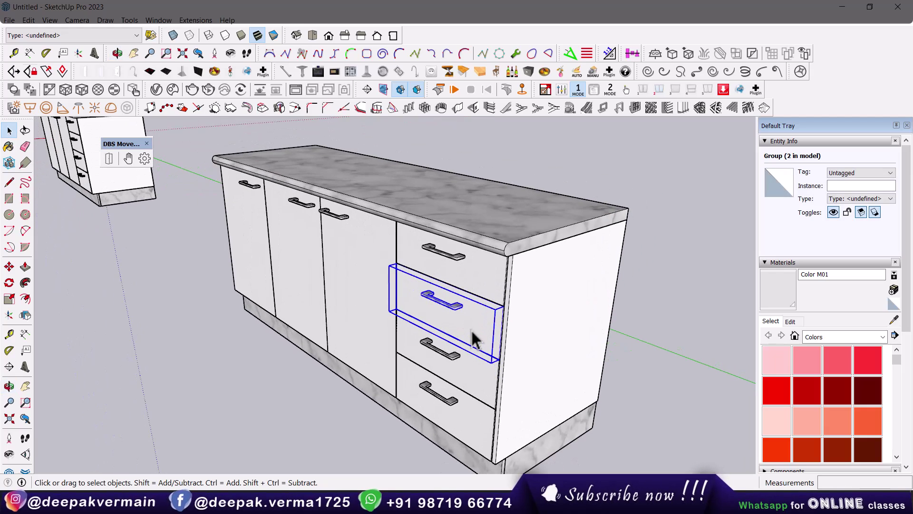
pyautogui.press('m')
pyautogui.moveTo(554, 390)
pyautogui.mouseDown(button='middle')
pyautogui.moveTo(573, 396)
pyautogui.moveTo(513, 333)
pyautogui.moveTo(553, 423)
pyautogui.mouseUp(button='middle')
pyautogui.click(553, 416)
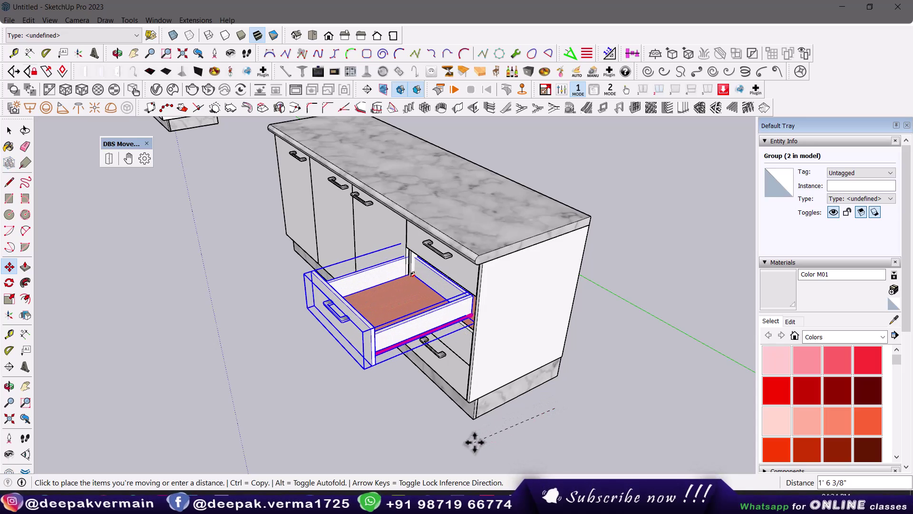
pyautogui.click(460, 452)
# Step: Inspect the pulled-out drawer, undo the move, and reselect the second drawer
pyautogui.moveTo(424, 352)
pyautogui.mouseDown(button='middle')
pyautogui.moveTo(428, 336)
pyautogui.moveTo(394, 265)
pyautogui.moveTo(292, 306)
pyautogui.moveTo(418, 243)
pyautogui.mouseUp(button='middle')
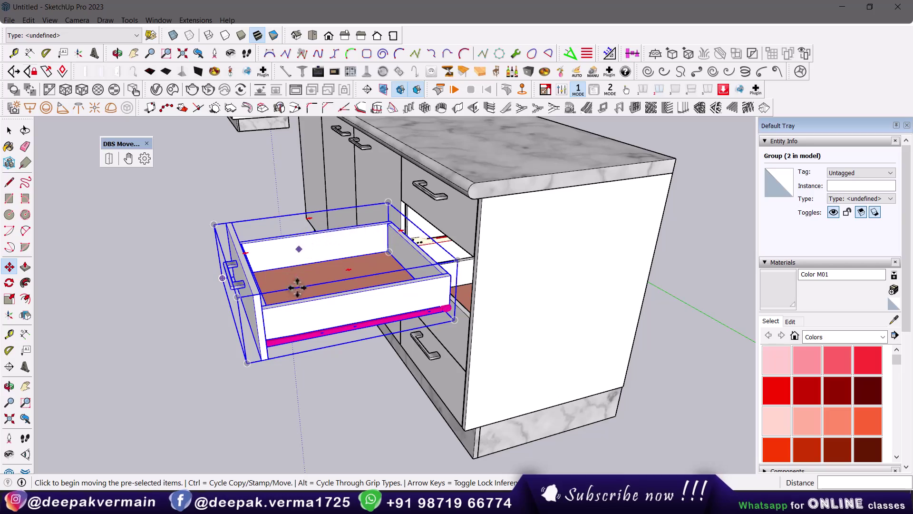
pyautogui.moveTo(297, 288)
pyautogui.mouseDown(button='middle')
pyautogui.moveTo(428, 316)
pyautogui.moveTo(469, 306)
pyautogui.mouseUp(button='middle')
pyautogui.moveTo(431, 216)
pyautogui.mouseDown(button='middle')
pyautogui.moveTo(375, 274)
pyautogui.moveTo(437, 336)
pyautogui.mouseUp(button='middle')
pyautogui.hotkey('ctrl', 'z')
pyautogui.scroll(-5, 431, 343)
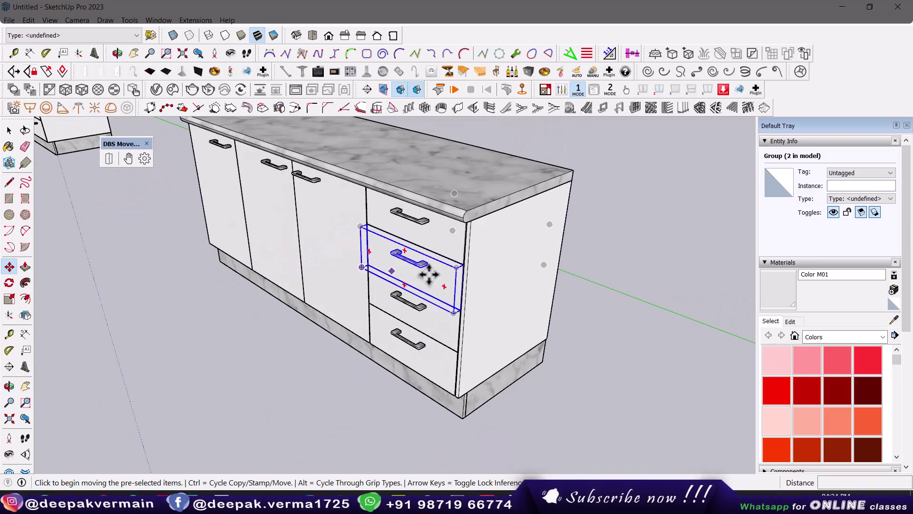
pyautogui.moveTo(418, 265); pyautogui.dragTo(461, 316, button='middle')
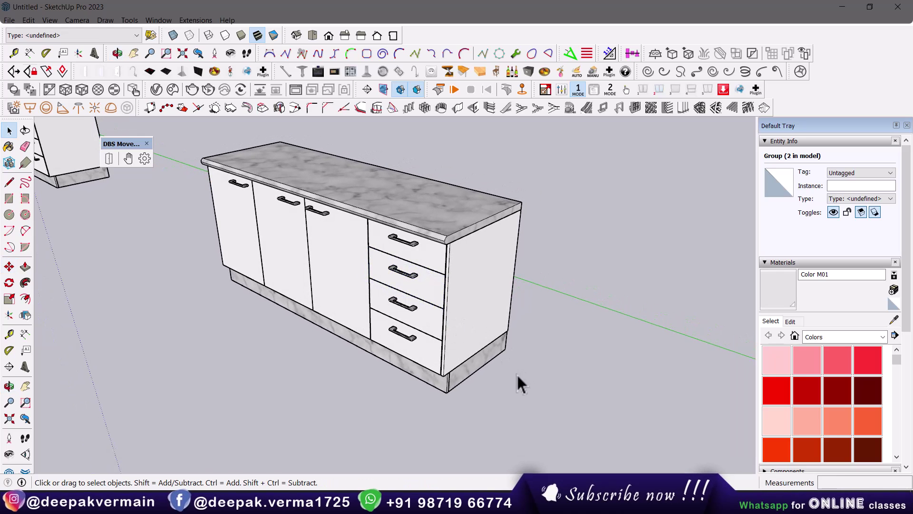
pyautogui.moveTo(519, 382)
pyautogui.mouseDown(button='middle')
pyautogui.moveTo(407, 291)
pyautogui.moveTo(156, 182)
pyautogui.mouseUp(button='middle')
pyautogui.click(430, 300)
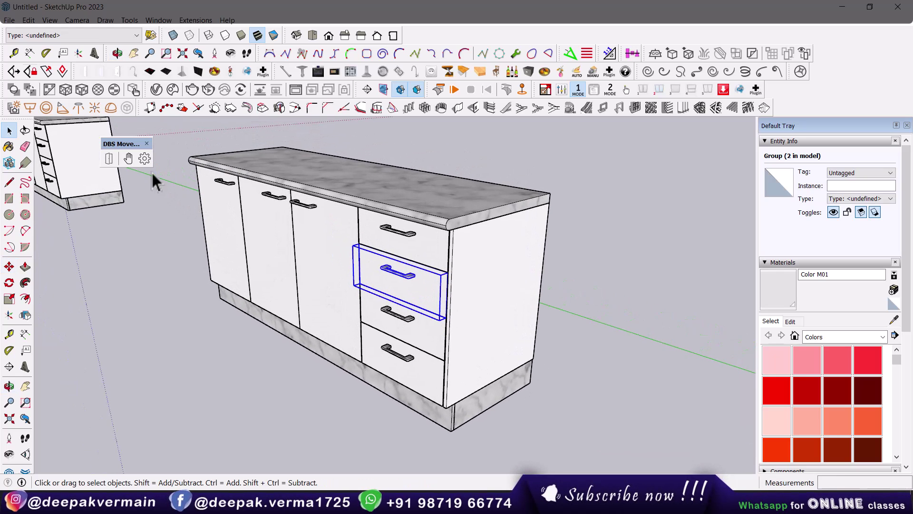
# Step: Keep the slider joint type and pick the cabinet's bottom edge as the slide axis
pyautogui.click(144, 159)
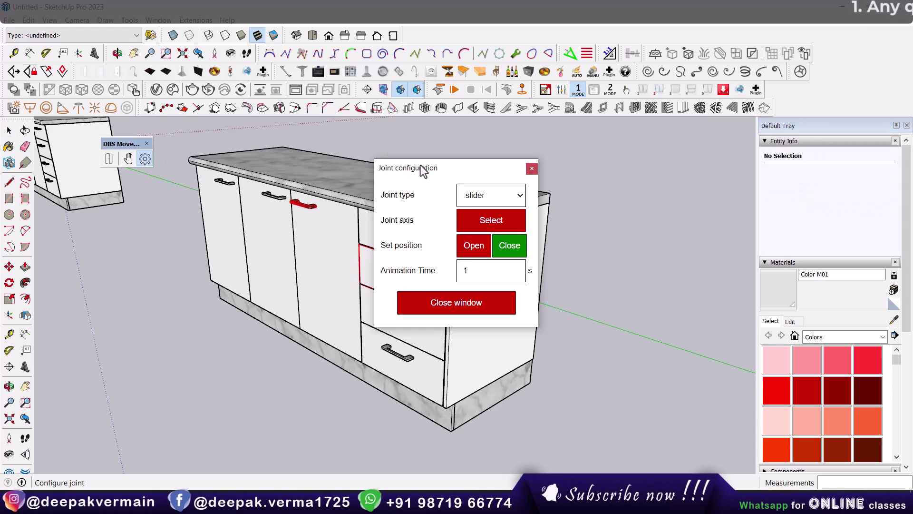
pyautogui.moveTo(423, 169); pyautogui.dragTo(550, 173)
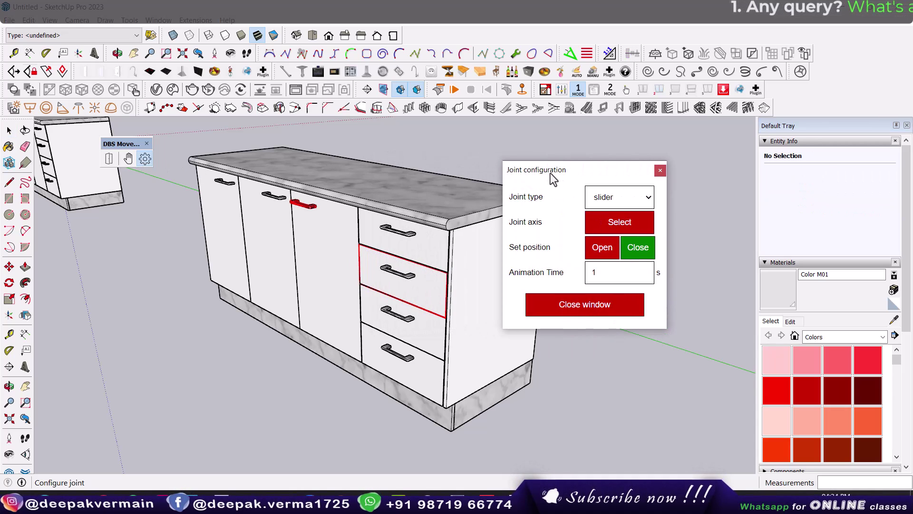
pyautogui.click(605, 200)
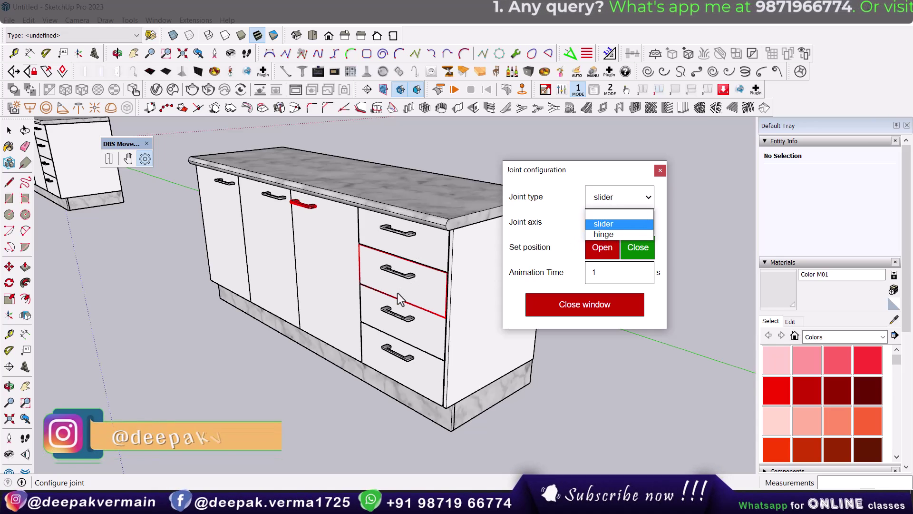
pyautogui.click(604, 223)
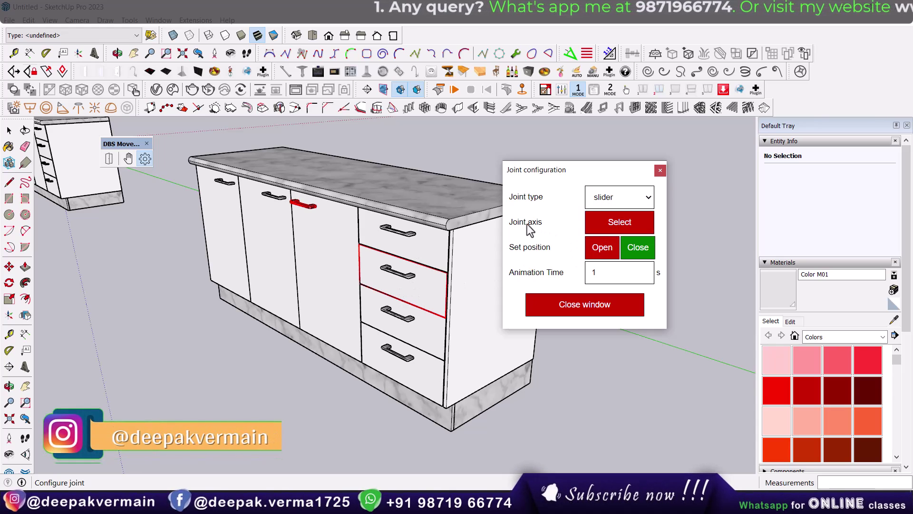
pyautogui.click(600, 226)
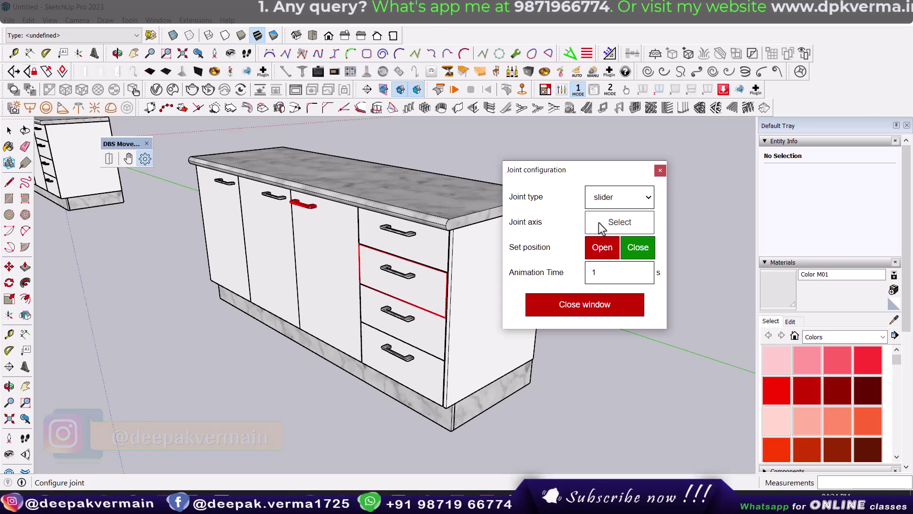
pyautogui.click(599, 222)
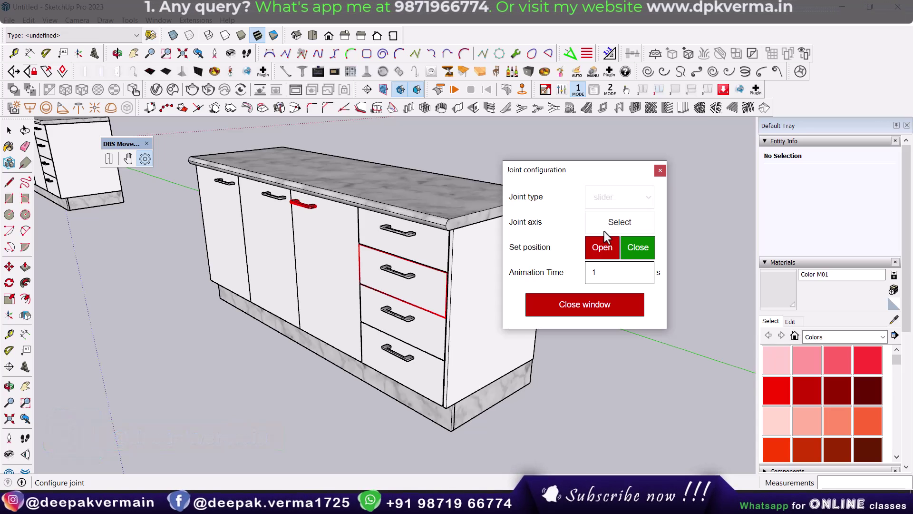
pyautogui.scroll(1, 480, 398)
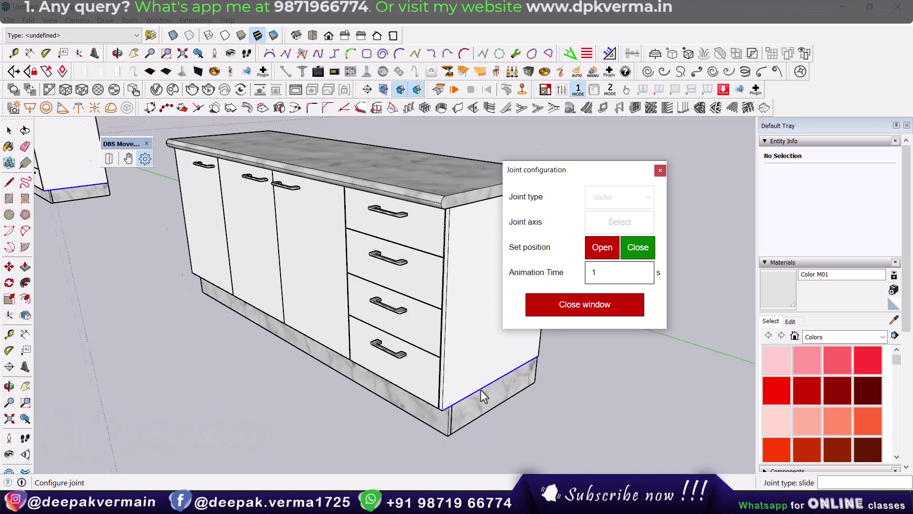
pyautogui.scroll(1, 484, 395)
pyautogui.moveTo(483, 395)
pyautogui.mouseDown(button='middle')
pyautogui.moveTo(318, 444)
pyautogui.moveTo(481, 393)
pyautogui.moveTo(484, 365)
pyautogui.mouseUp(button='middle')
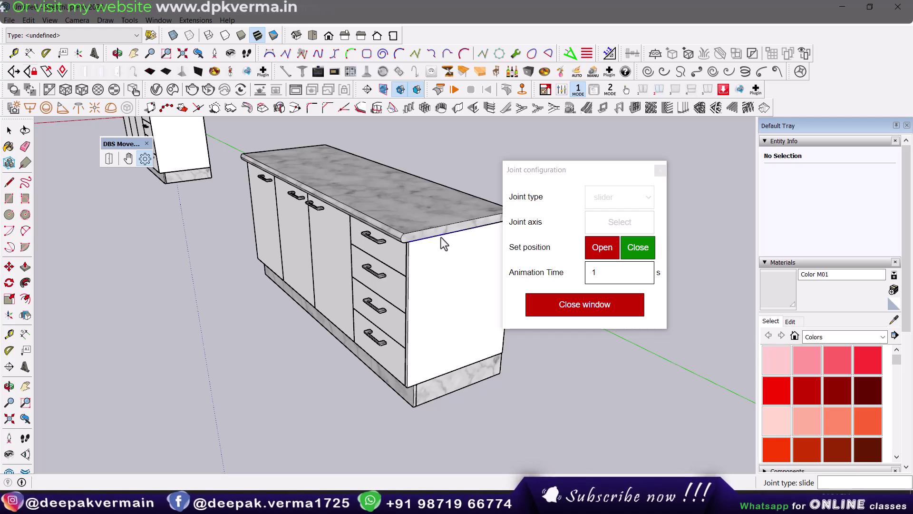
pyautogui.click(444, 379)
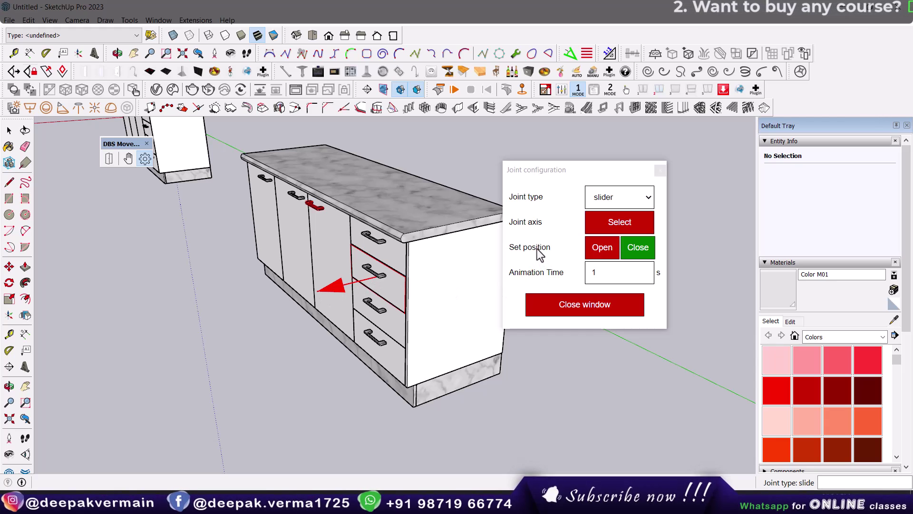
pyautogui.click(597, 251)
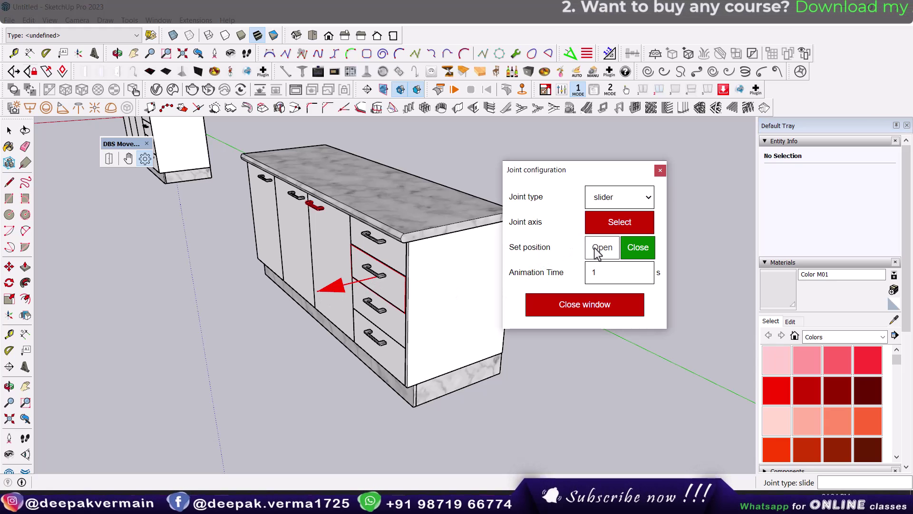
# Step: Drag the second drawer partway out along its new slider joint with the hand tool
pyautogui.click(128, 159)
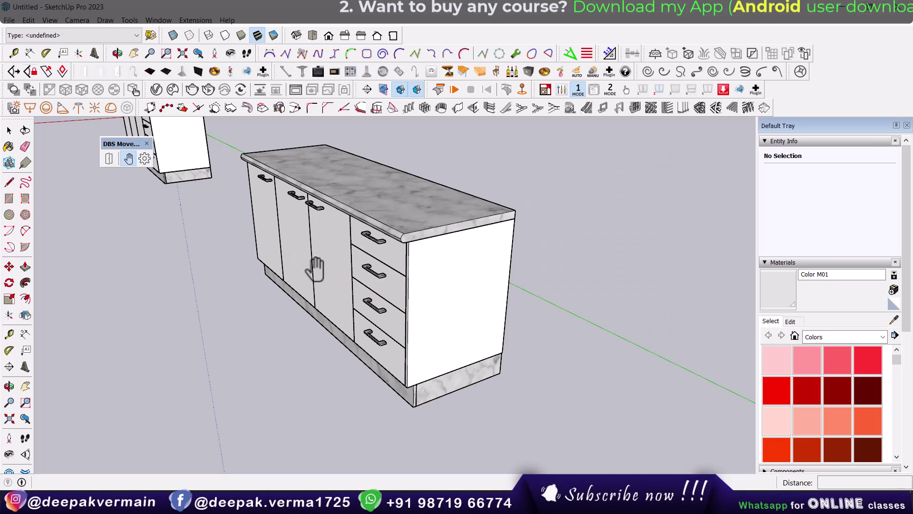
pyautogui.moveTo(393, 285); pyautogui.dragTo(344, 298)
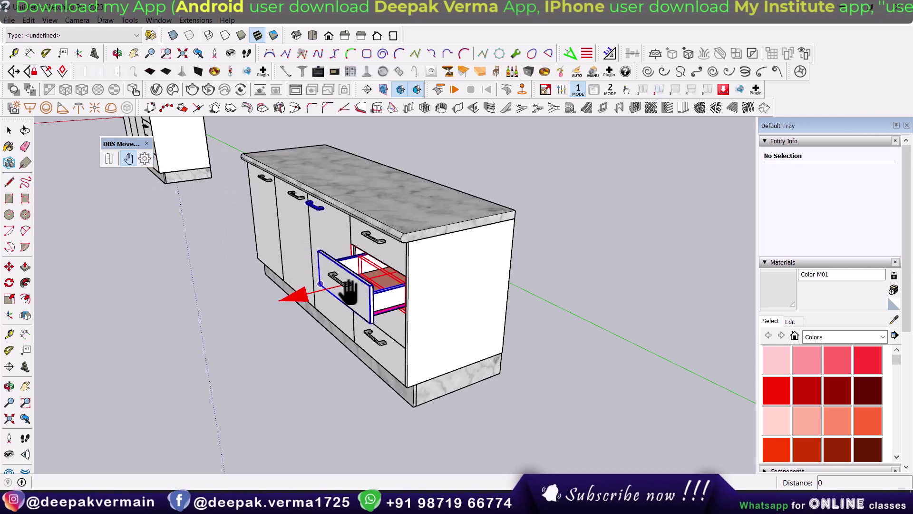
pyautogui.click(145, 158)
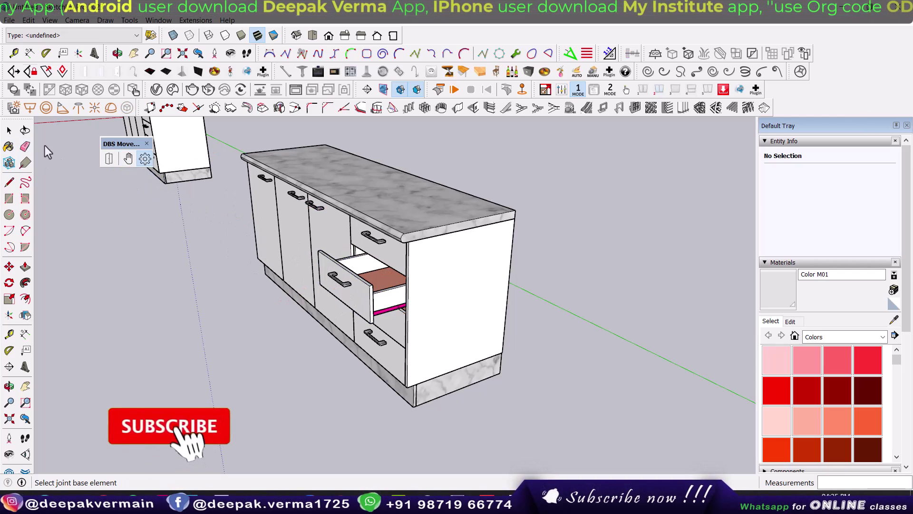
# Step: Save the drawer's pulled-out position as Open, then slide it back flush
pyautogui.press('space')
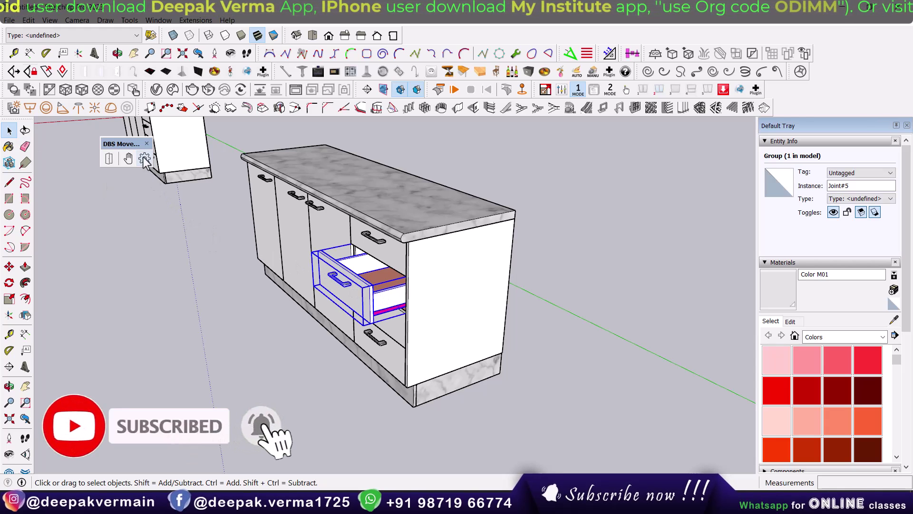
pyautogui.click(145, 159)
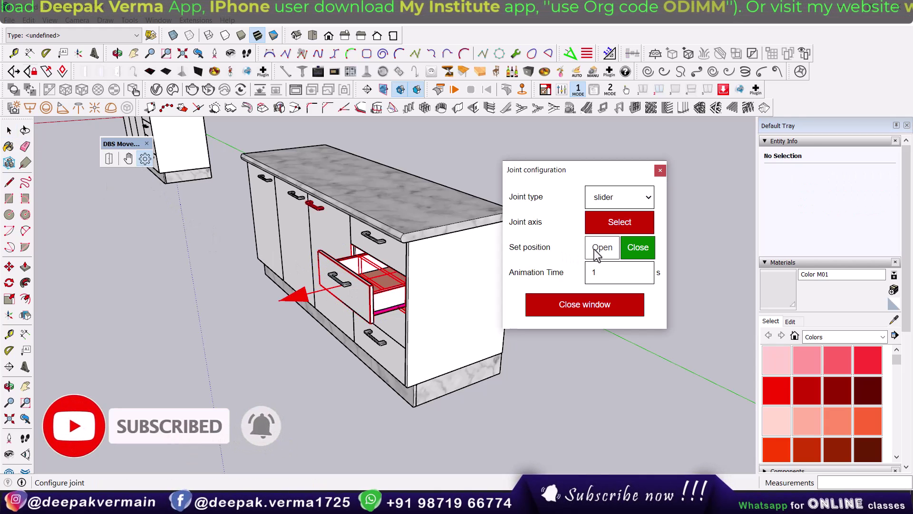
pyautogui.click(639, 252)
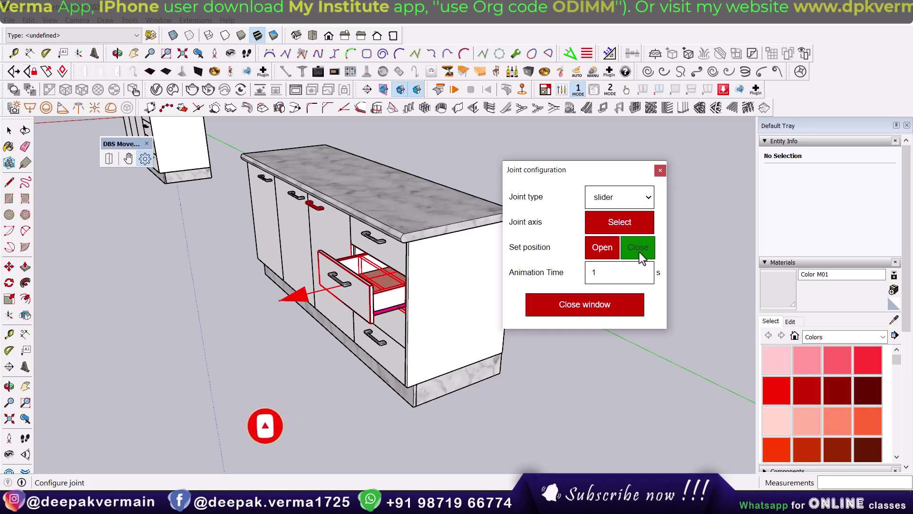
pyautogui.click(127, 161)
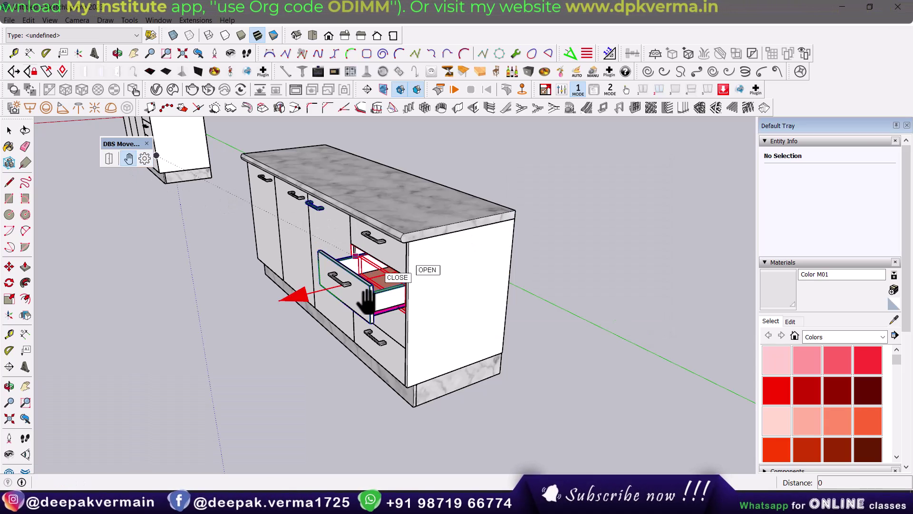
pyautogui.moveTo(387, 295); pyautogui.dragTo(393, 294)
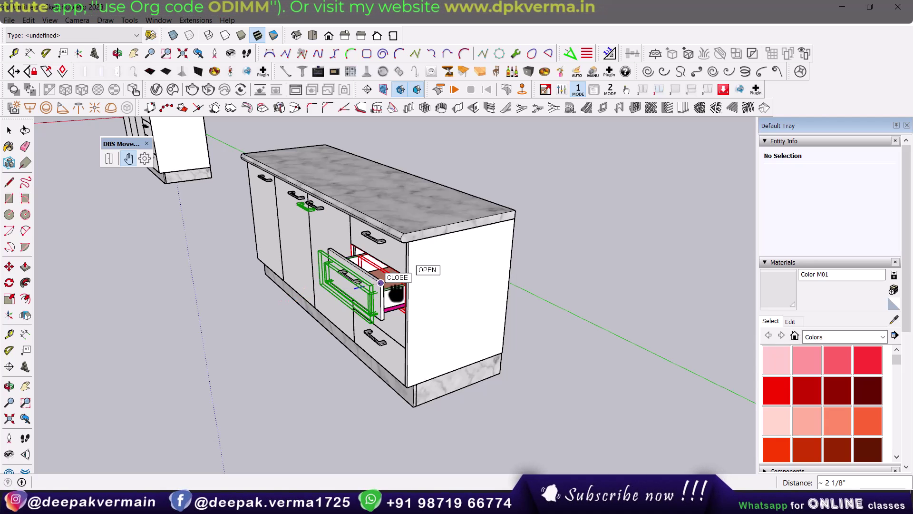
pyautogui.click(405, 287)
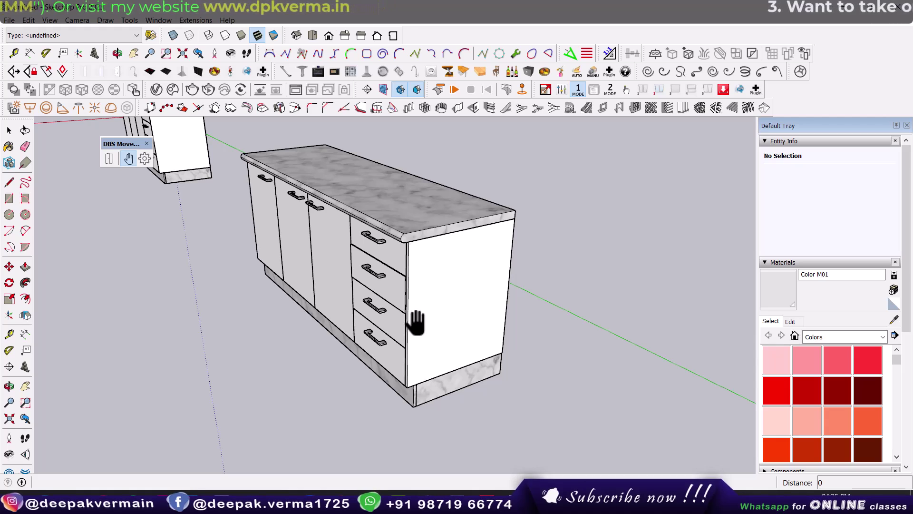
pyautogui.click(104, 161)
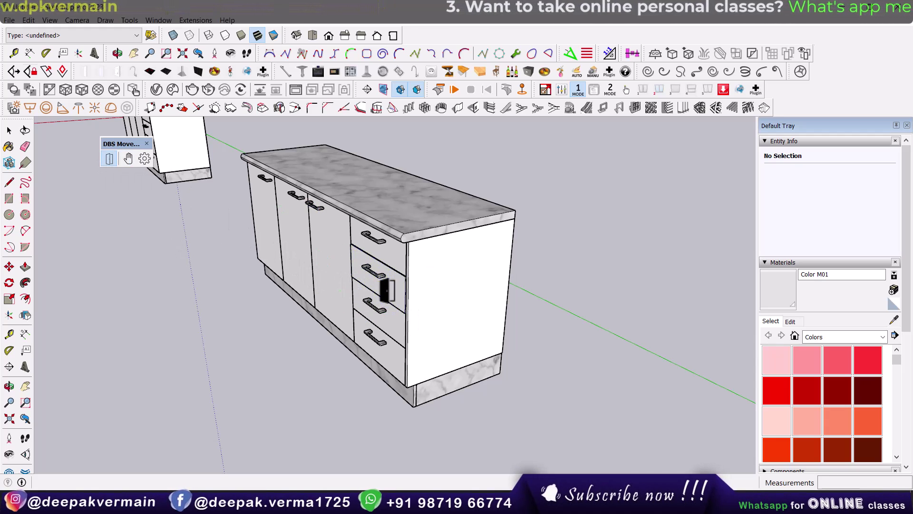
pyautogui.click(386, 289)
pyautogui.click(365, 297)
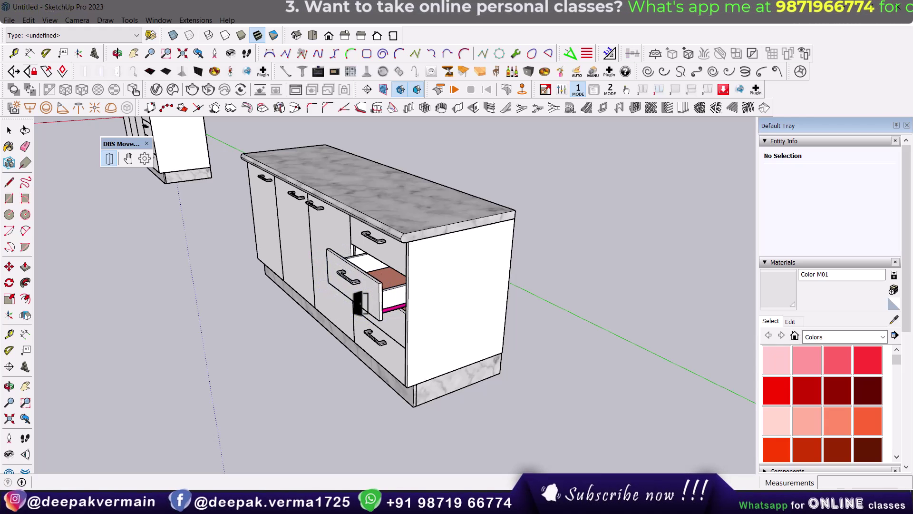
pyautogui.click(394, 289)
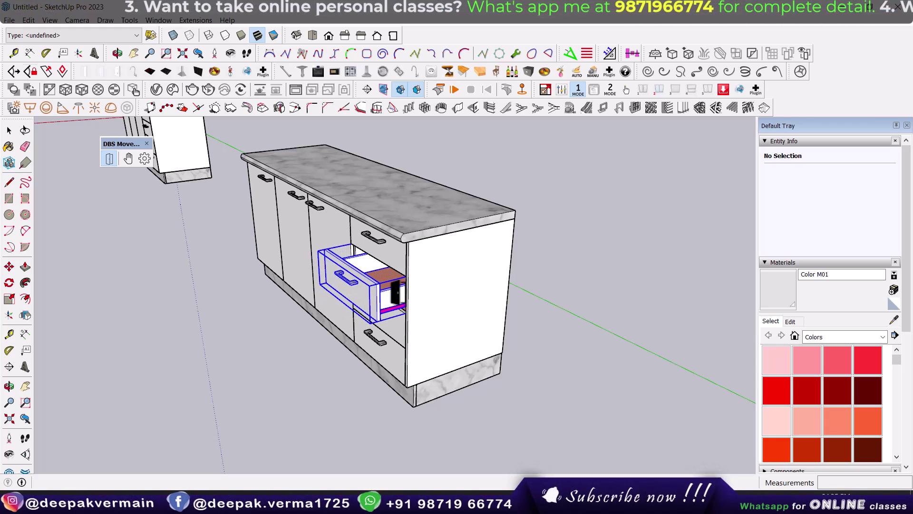
pyautogui.click(364, 297)
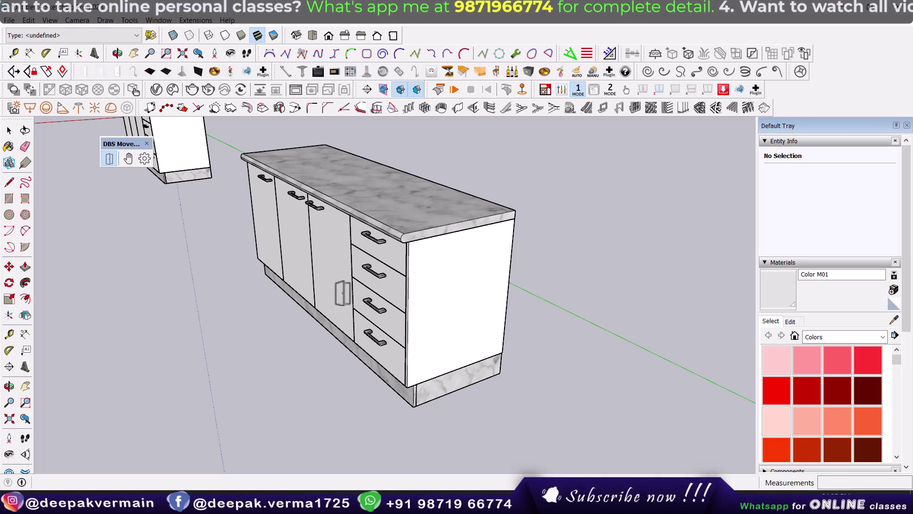
# Step: Set the third drawer's slide axis to the cabinet edge, then drag it open
pyautogui.click(400, 333)
pyautogui.click(145, 159)
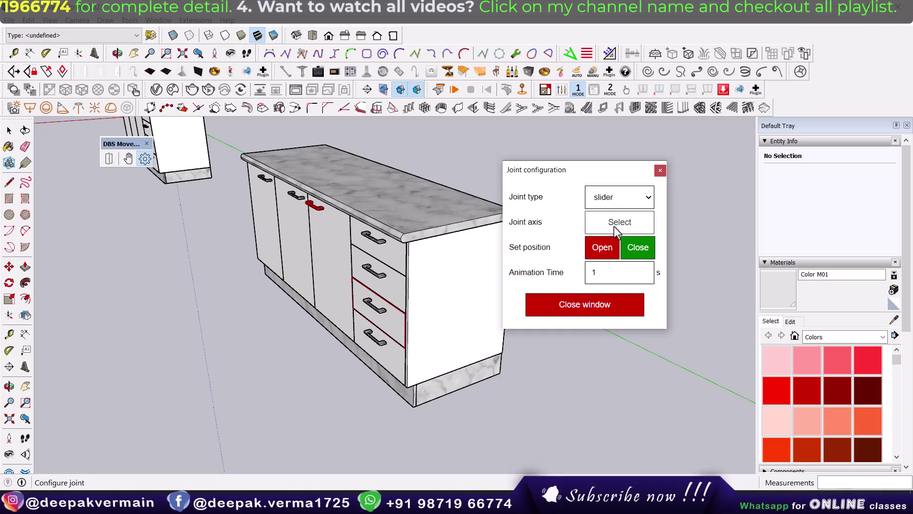
pyautogui.click(614, 226)
pyautogui.click(462, 376)
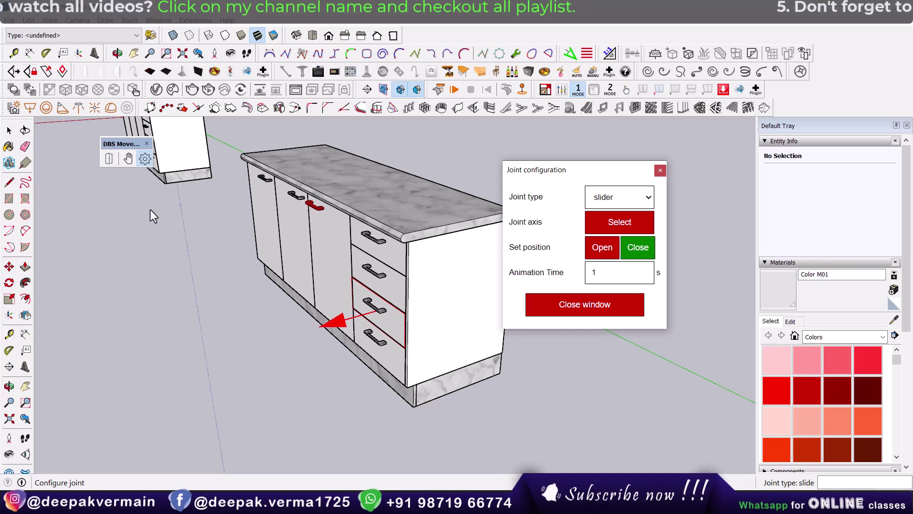
pyautogui.click(128, 158)
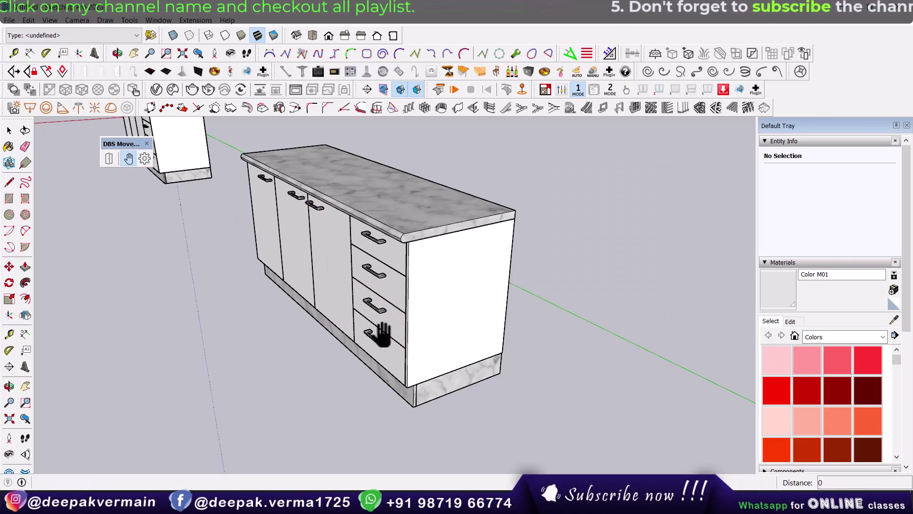
pyautogui.moveTo(383, 333); pyautogui.dragTo(318, 354)
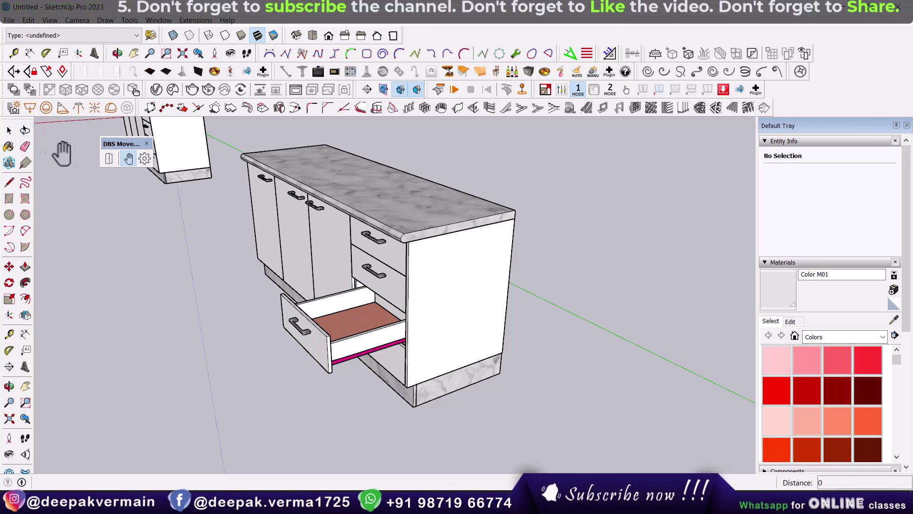
# Step: Push the open third drawer back into the cabinet with the hand tool
pyautogui.click(304, 328)
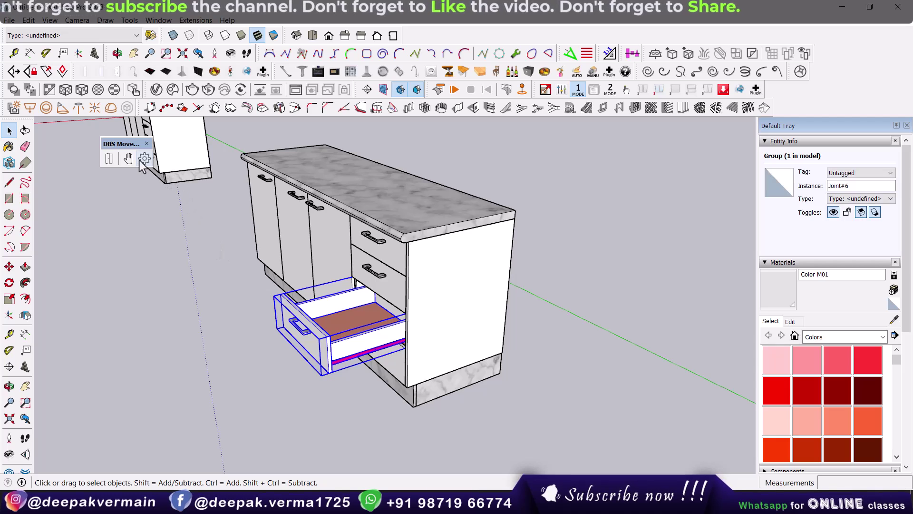
pyautogui.click(145, 158)
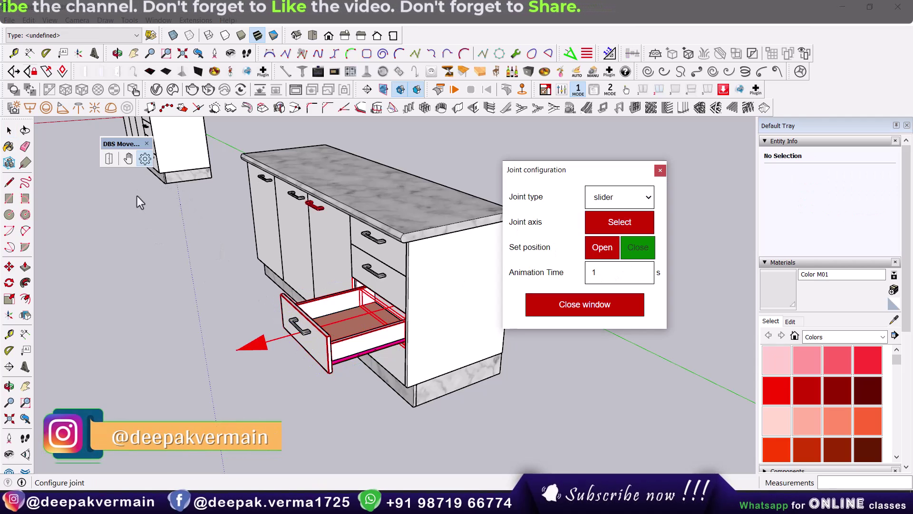
pyautogui.click(126, 158)
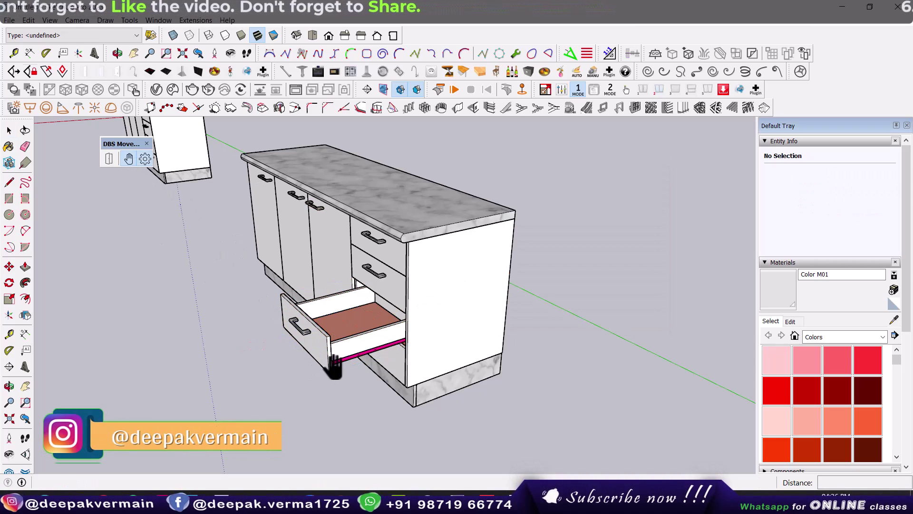
pyautogui.moveTo(347, 363)
pyautogui.mouseDown()
pyautogui.moveTo(380, 349)
pyautogui.moveTo(374, 337)
pyautogui.mouseUp()
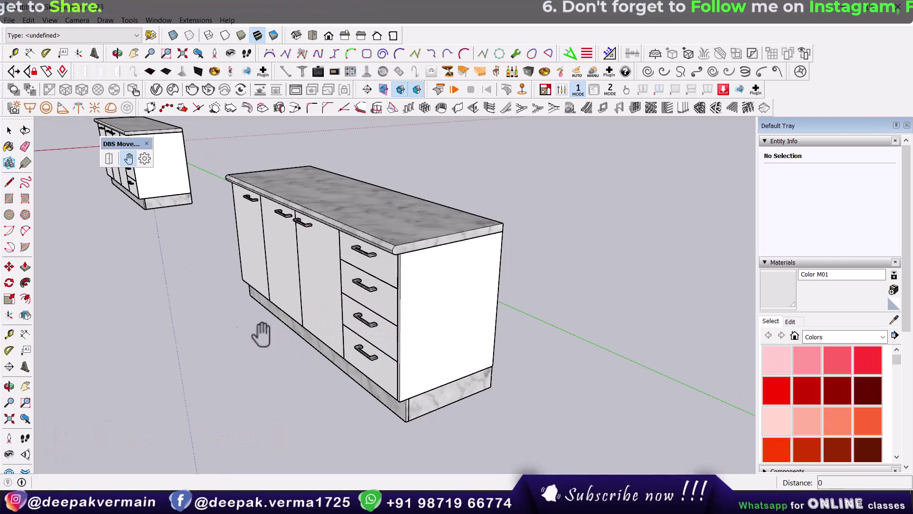
# Step: Click the bottom drawer open and closed, then check its joint settings
pyautogui.click(109, 158)
pyautogui.click(389, 338)
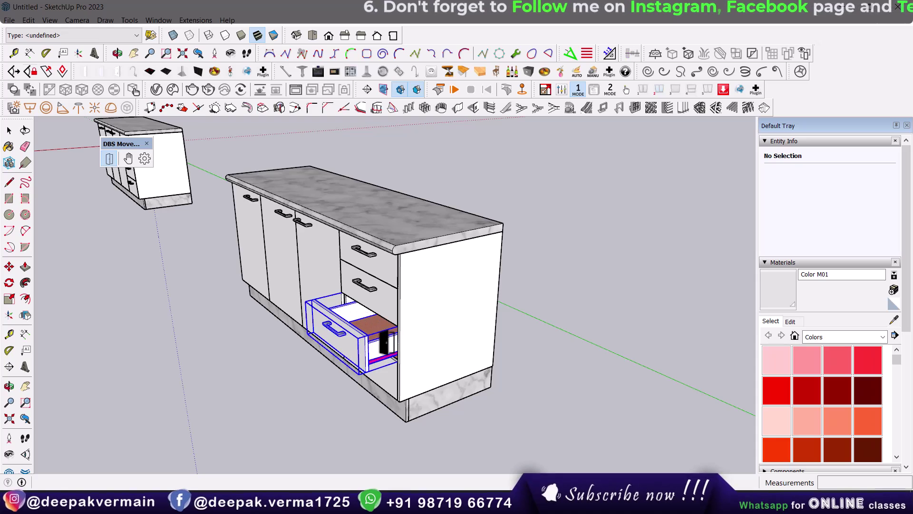
pyautogui.click(362, 362)
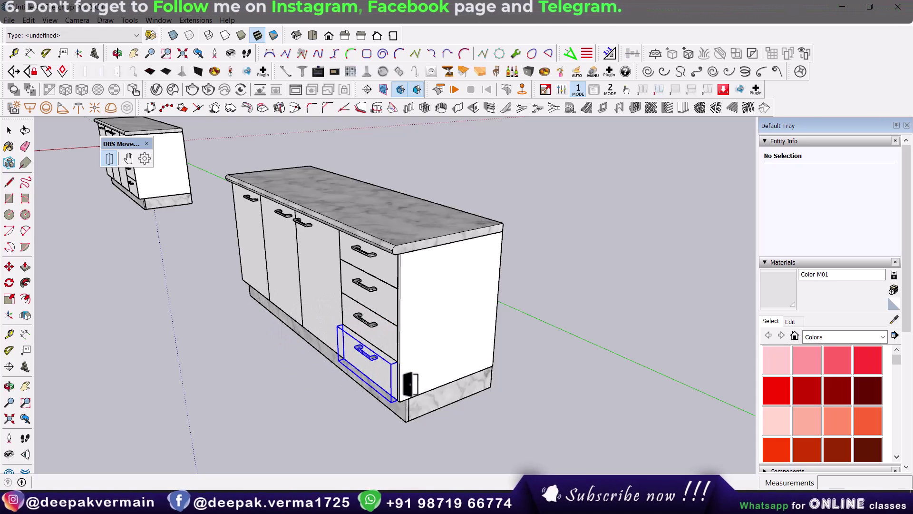
pyautogui.click(145, 158)
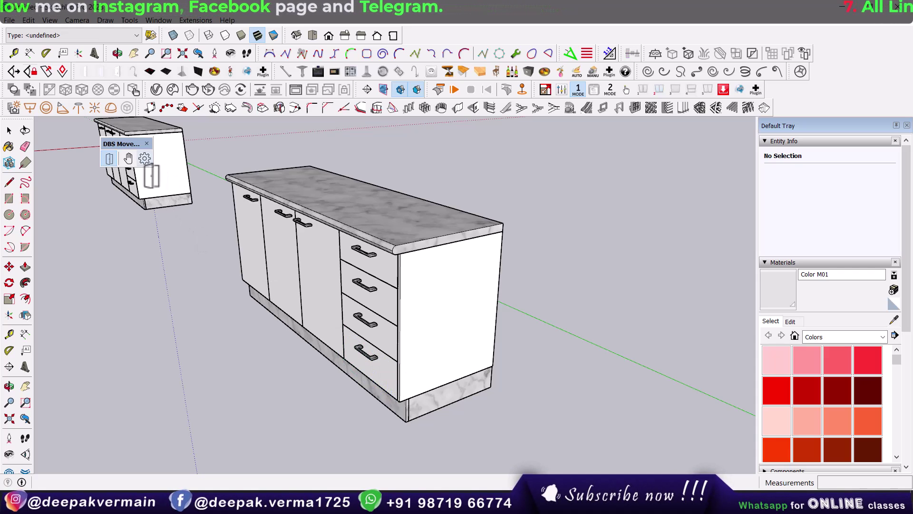
pyautogui.click(366, 373)
pyautogui.press('Escape')
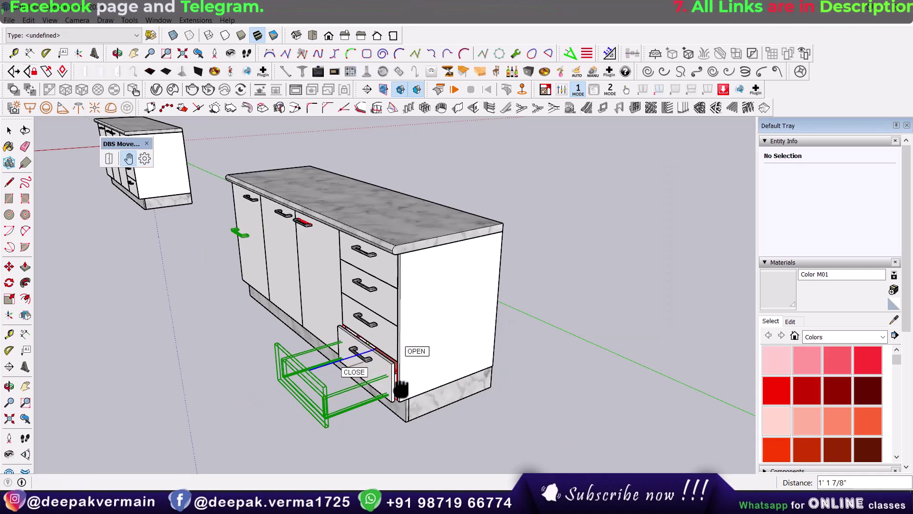
# Step: Cycle the bottom drawer open and shut again, then orbit to face the cabinet front
pyautogui.click(333, 376)
pyautogui.click(323, 404)
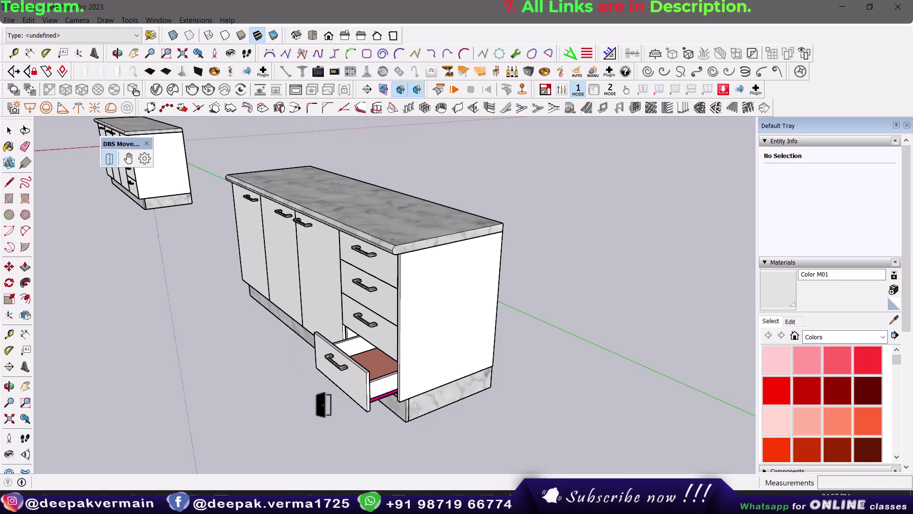
pyautogui.click(370, 367)
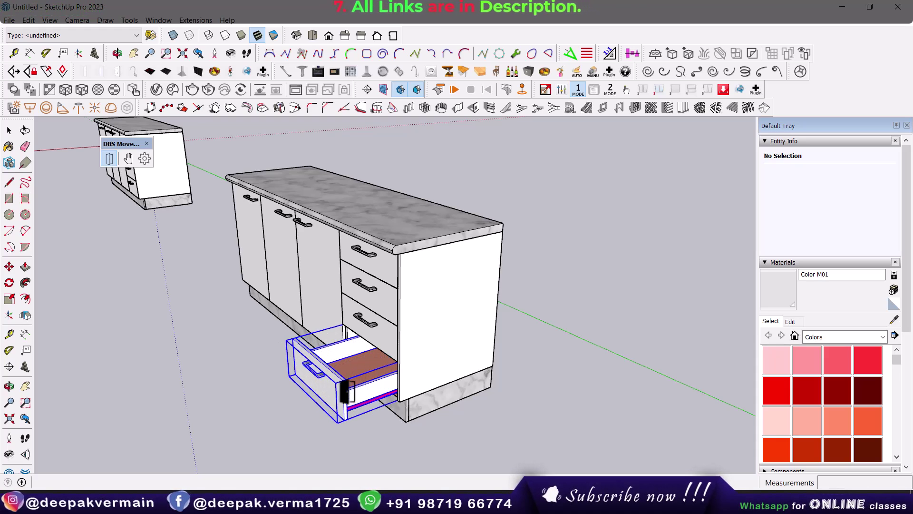
pyautogui.click(362, 371)
pyautogui.moveTo(361, 371)
pyautogui.mouseDown(button='middle')
pyautogui.moveTo(437, 312)
pyautogui.moveTo(484, 299)
pyautogui.moveTo(408, 285)
pyautogui.mouseUp(button='middle')
pyautogui.scroll(2, 483, 300)
pyautogui.scroll(-1, 408, 285)
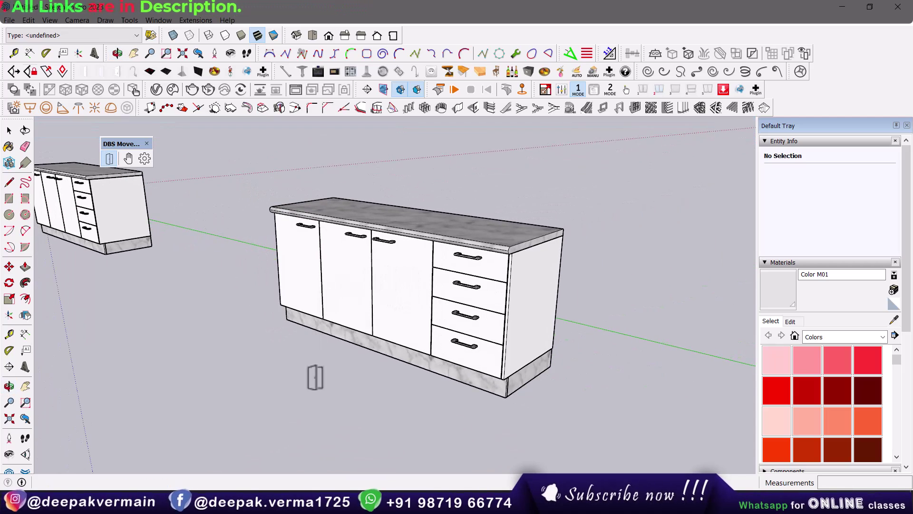
pyautogui.moveTo(316, 374)
pyautogui.mouseDown(button='middle')
pyautogui.moveTo(347, 327)
pyautogui.moveTo(386, 325)
pyautogui.moveTo(393, 337)
pyautogui.mouseUp(button='middle')
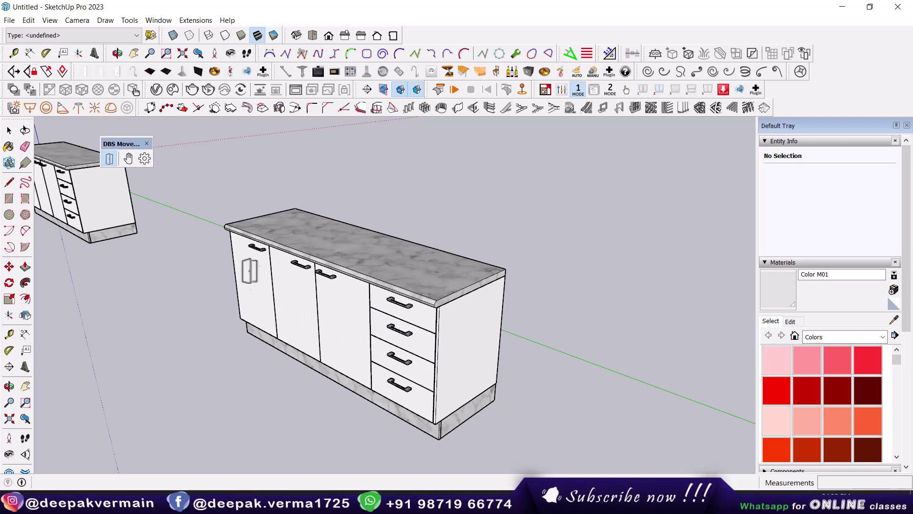
# Step: Give door group Joint#3 a hinge axis on its drawer-side edge and store its position
pyautogui.click(11, 135)
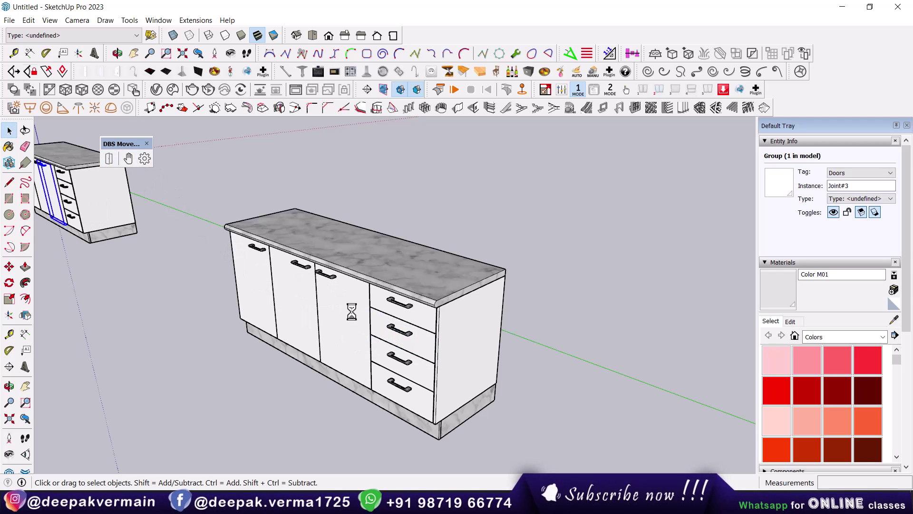
pyautogui.click(144, 158)
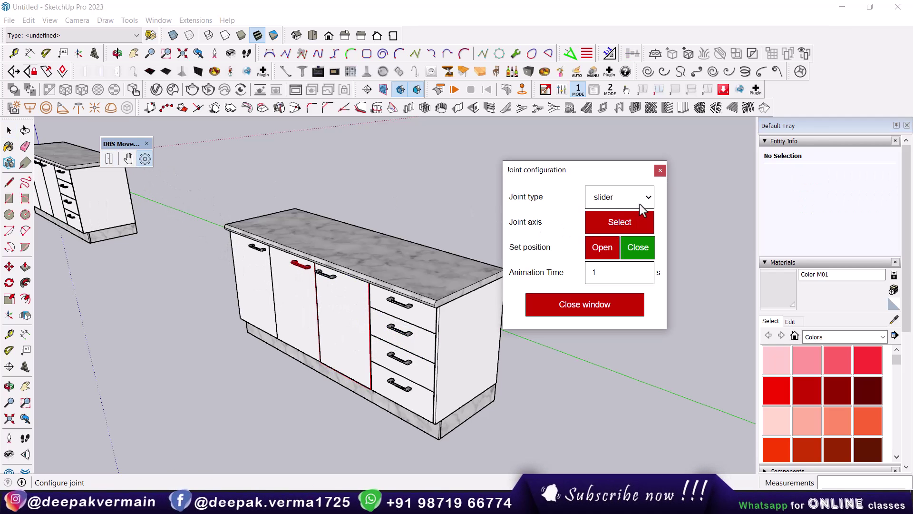
pyautogui.click(612, 221)
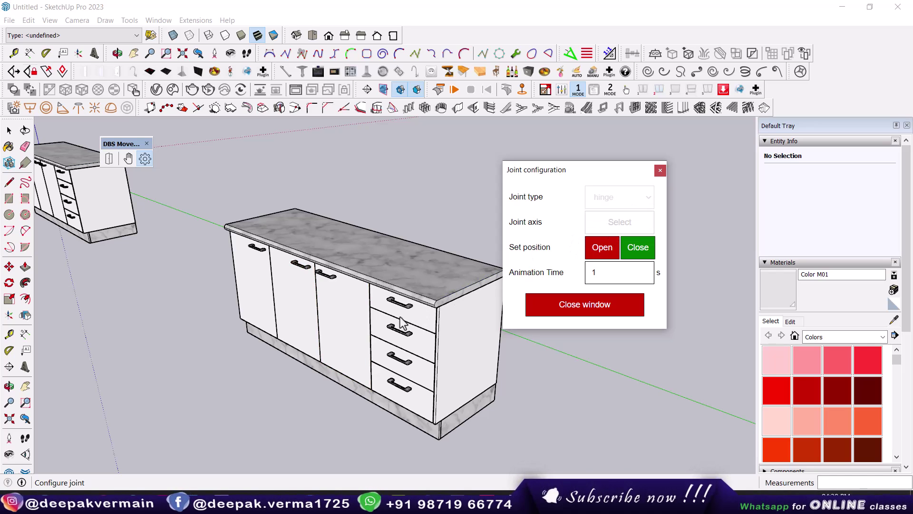
pyautogui.scroll(2, 357, 328)
pyautogui.scroll(3, 373, 332)
pyautogui.scroll(5, 380, 329)
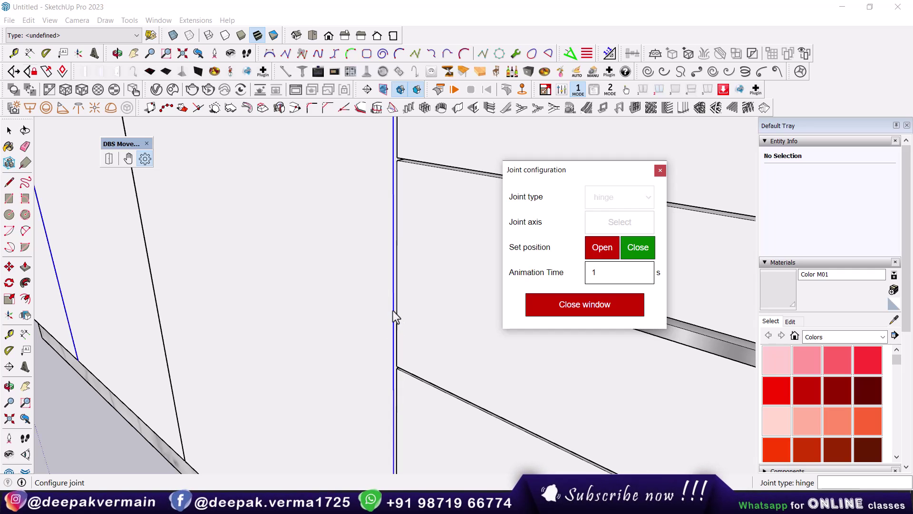
pyautogui.click(393, 310)
pyautogui.scroll(-4, 416, 322)
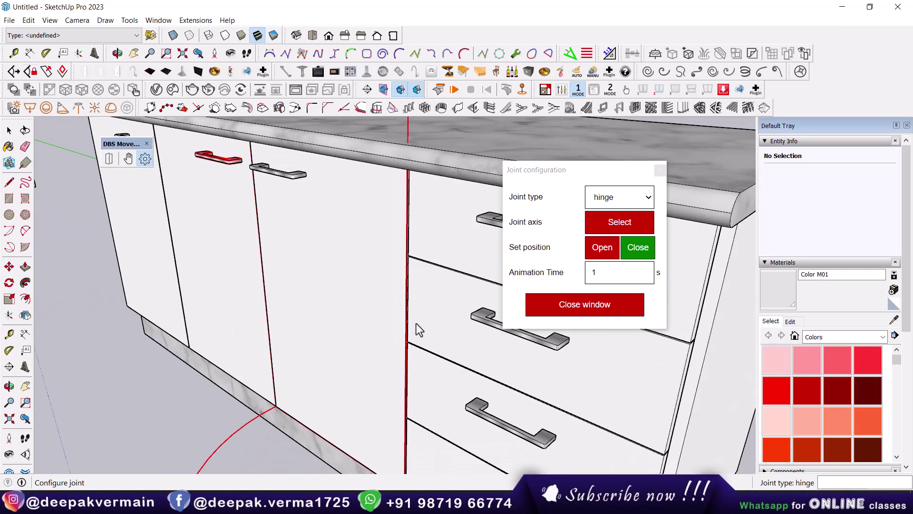
pyautogui.scroll(-4, 416, 324)
pyautogui.scroll(-3, 415, 324)
pyautogui.click(604, 247)
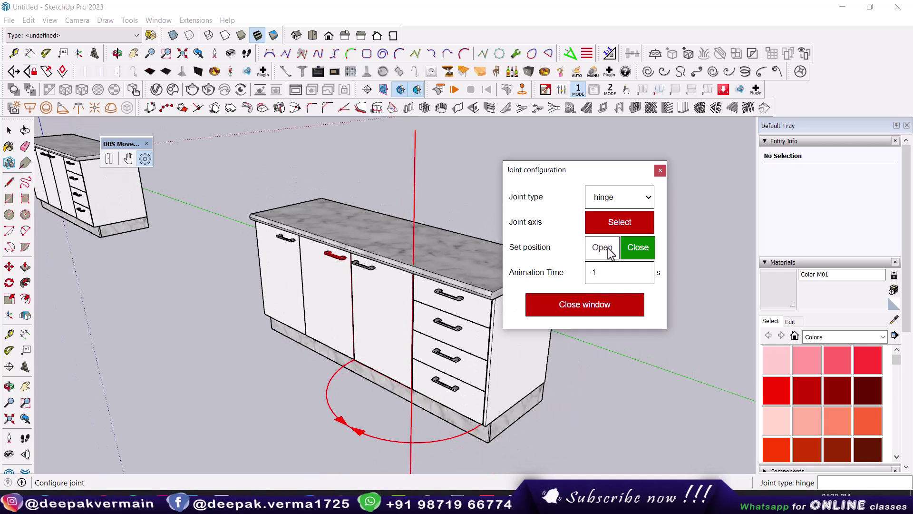
# Step: Swing the door open on its hinge and back closed with the hand tool
pyautogui.click(128, 158)
pyautogui.click(368, 331)
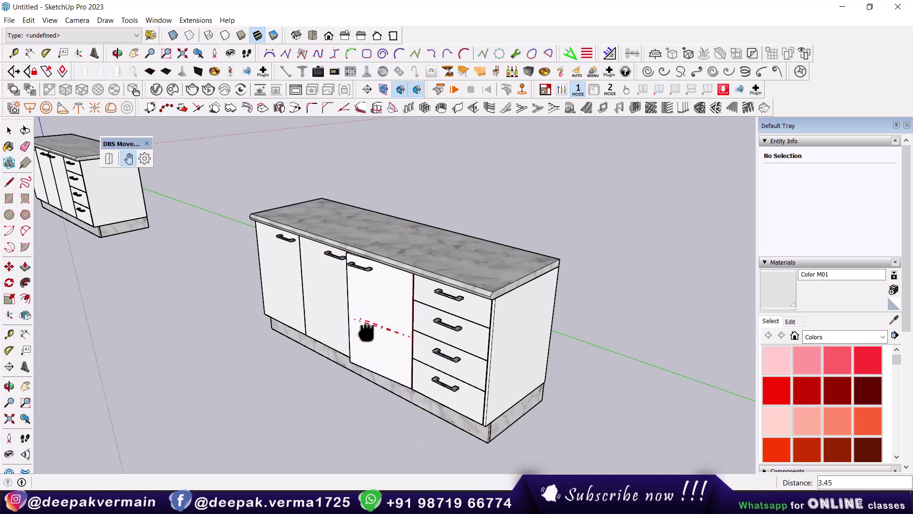
pyautogui.moveTo(354, 351); pyautogui.dragTo(353, 376)
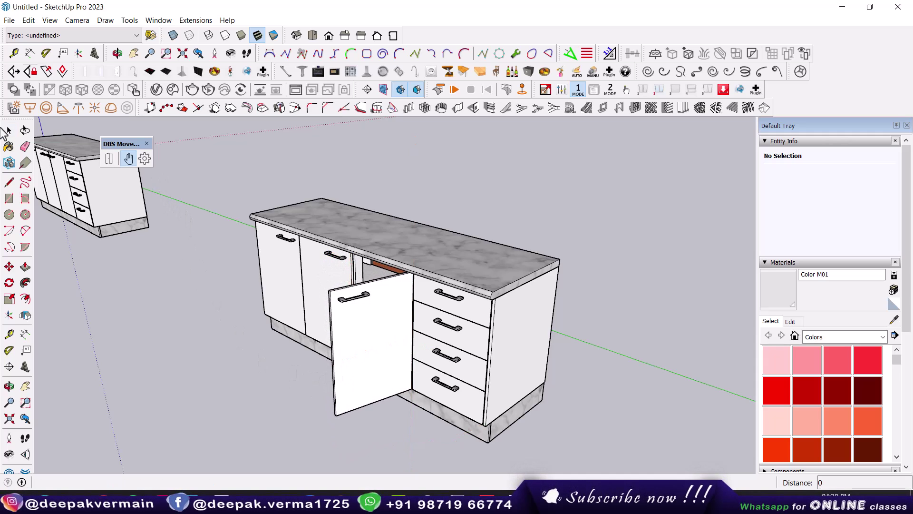
pyautogui.click(144, 158)
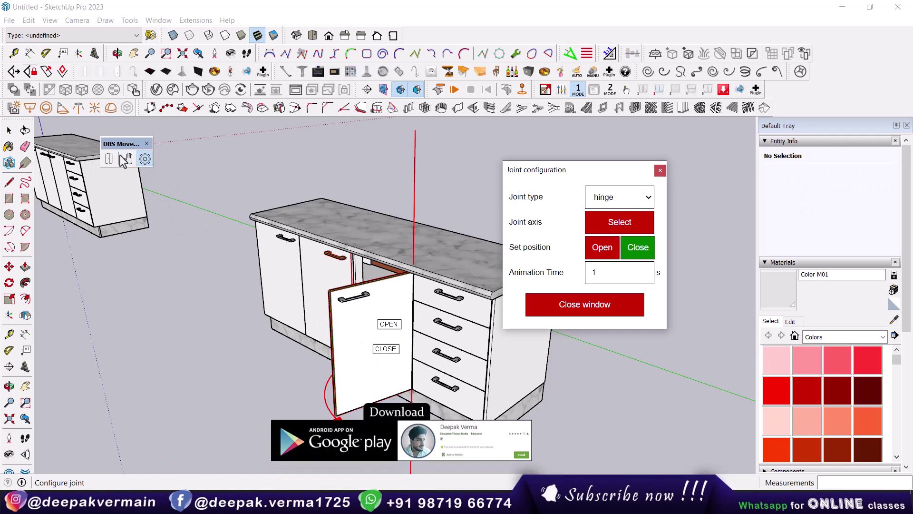
pyautogui.click(129, 159)
pyautogui.click(363, 397)
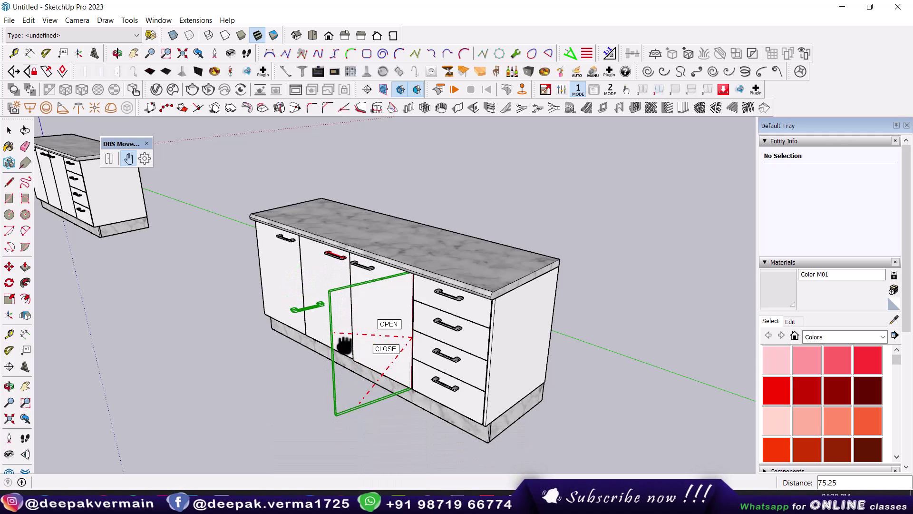
pyautogui.click(377, 337)
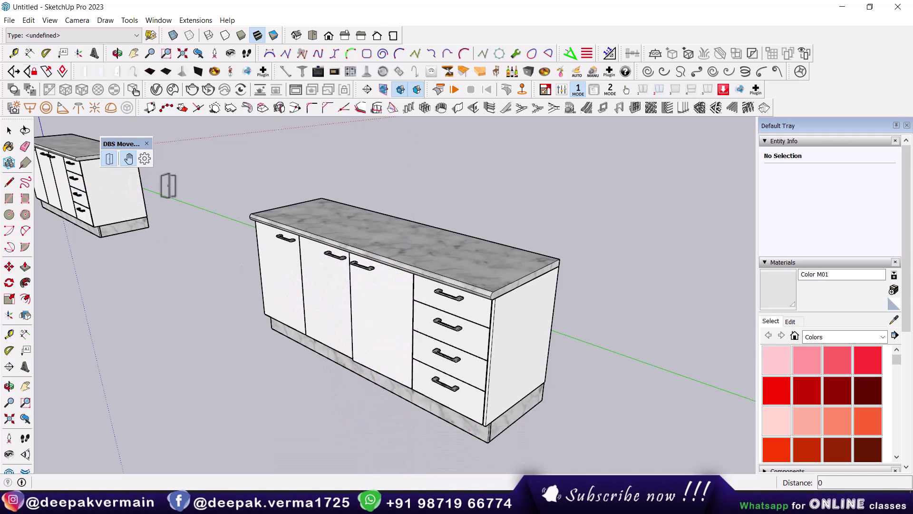
# Step: Toggle the cabinet doors and lower drawers open and closed, then orbit toward the window wall
pyautogui.click(360, 294)
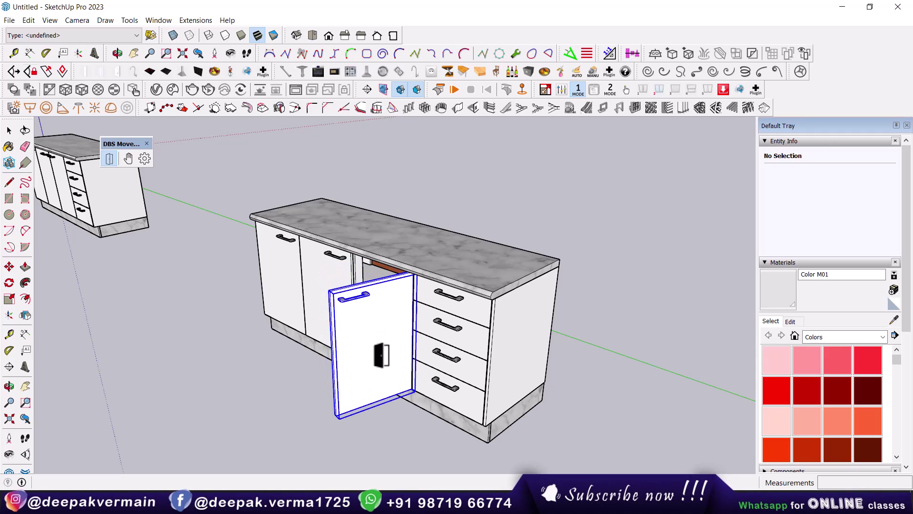
pyautogui.click(361, 319)
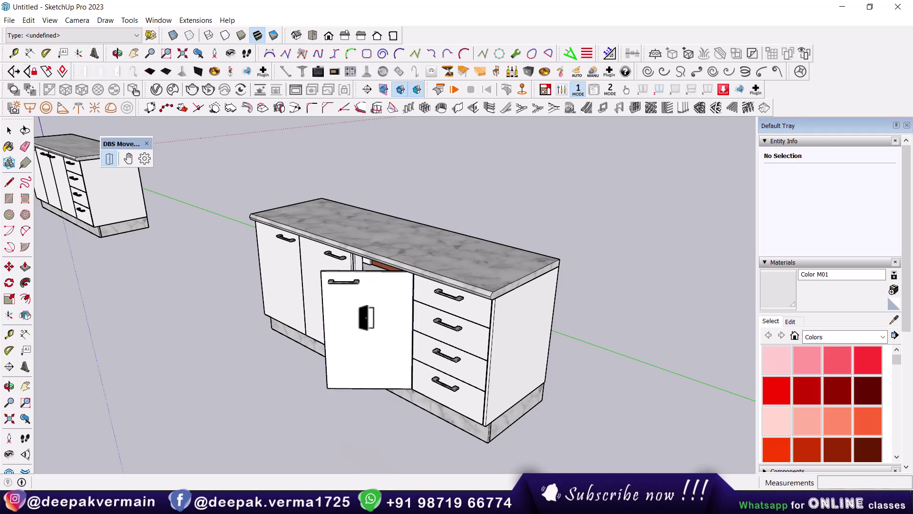
pyautogui.moveTo(361, 318); pyautogui.dragTo(385, 366, button='middle')
pyautogui.click(385, 367)
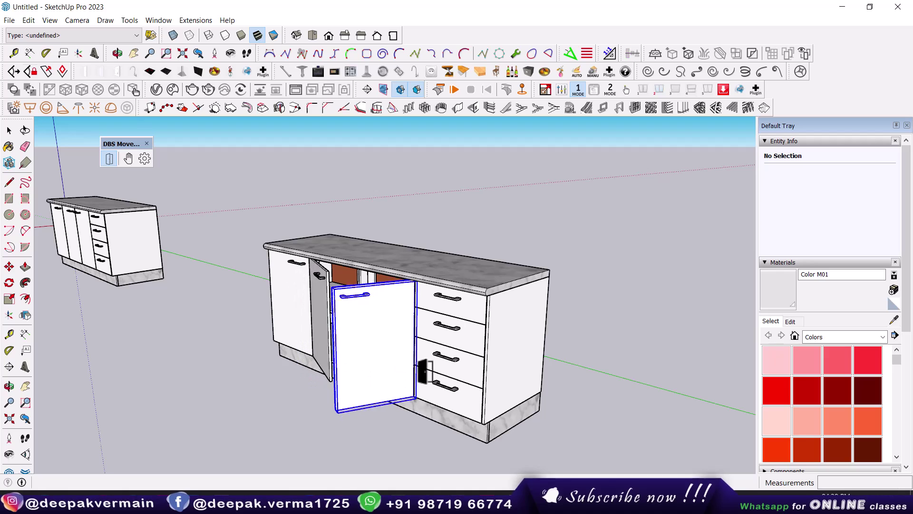
pyautogui.click(458, 365)
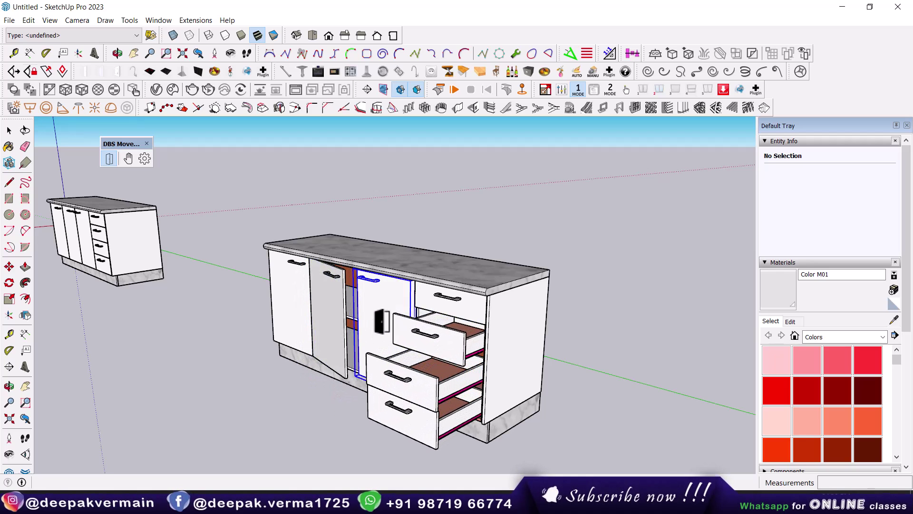
pyautogui.click(435, 390)
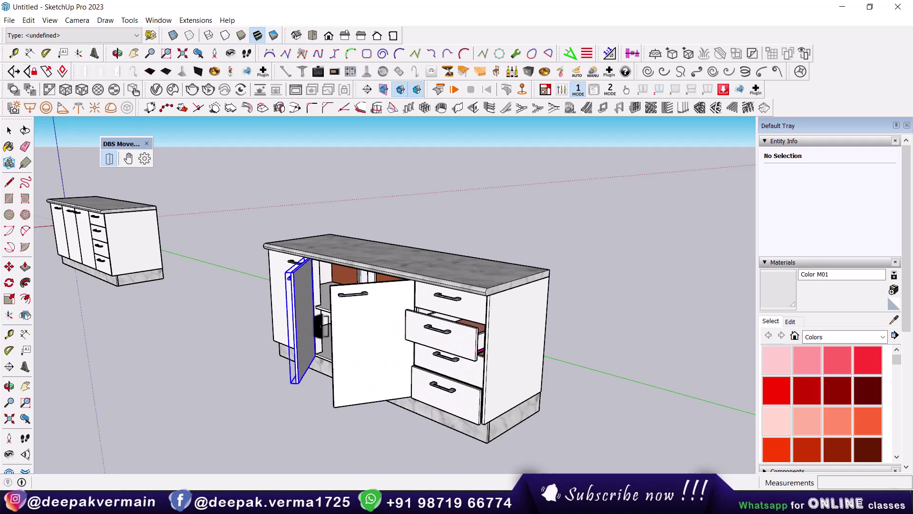
pyautogui.click(437, 338)
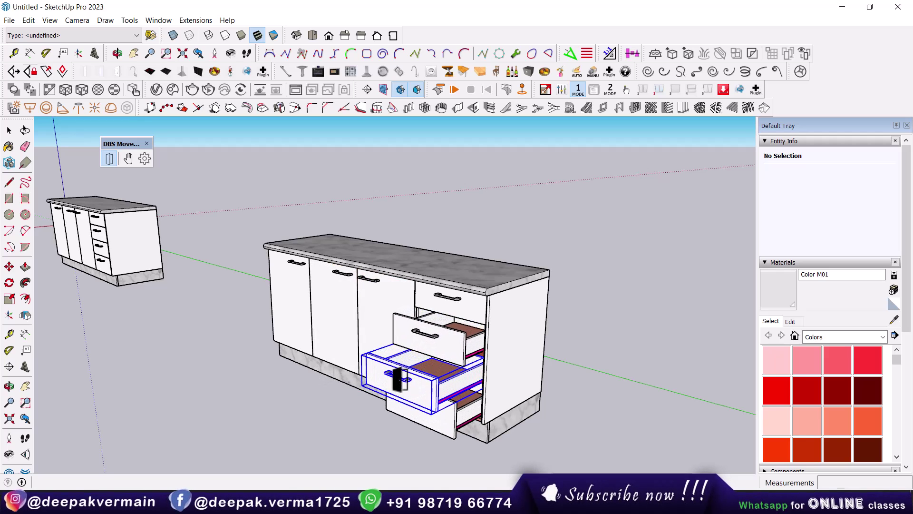
pyautogui.click(427, 425)
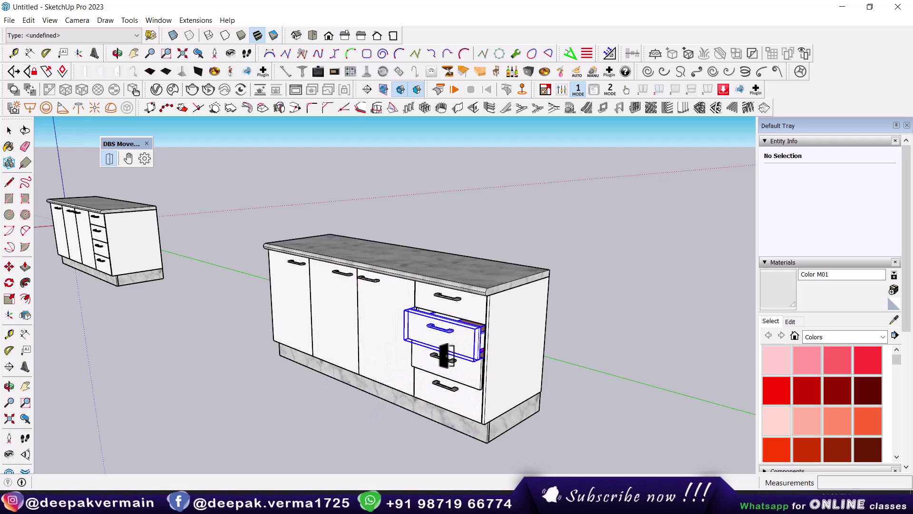
pyautogui.scroll(-3, 456, 368)
pyautogui.moveTo(455, 368)
pyautogui.mouseDown(button='middle')
pyautogui.moveTo(622, 337)
pyautogui.moveTo(587, 320)
pyautogui.moveTo(507, 377)
pyautogui.moveTo(322, 399)
pyautogui.moveTo(521, 347)
pyautogui.mouseUp(button='middle')
# Step: Test a window pane sliding open and closed, then face the window wall
pyautogui.scroll(2, 388, 397)
pyautogui.scroll(3, 418, 363)
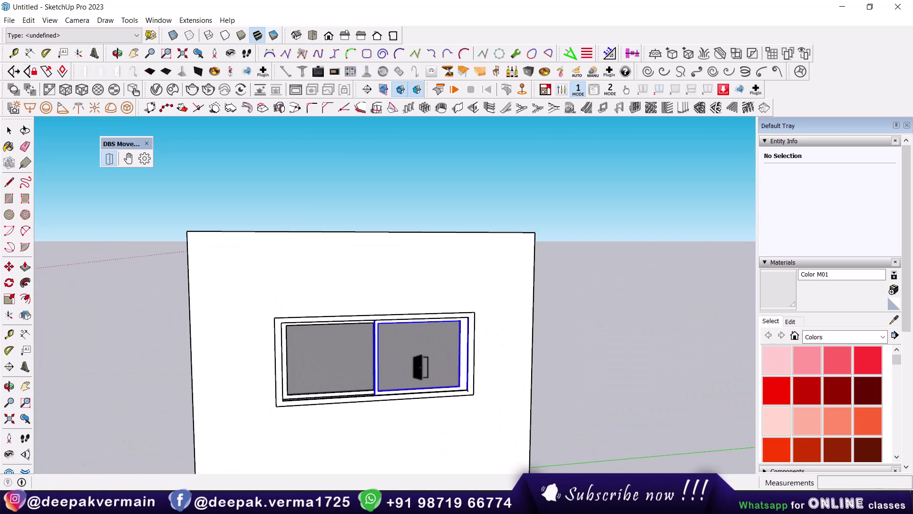
pyautogui.click(417, 367)
pyautogui.click(328, 371)
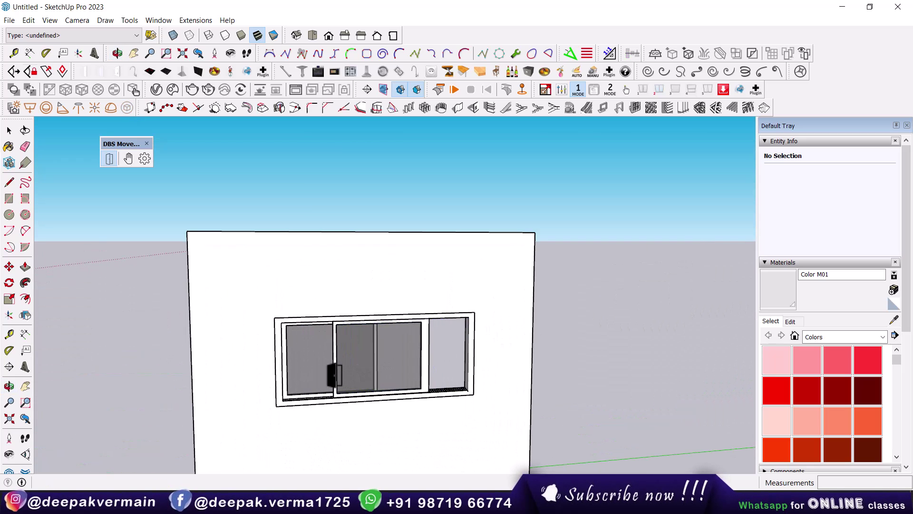
pyautogui.moveTo(334, 375)
pyautogui.mouseDown(button='middle')
pyautogui.moveTo(539, 397)
pyautogui.moveTo(254, 366)
pyautogui.mouseUp(button='middle')
pyautogui.scroll(3, 585, 342)
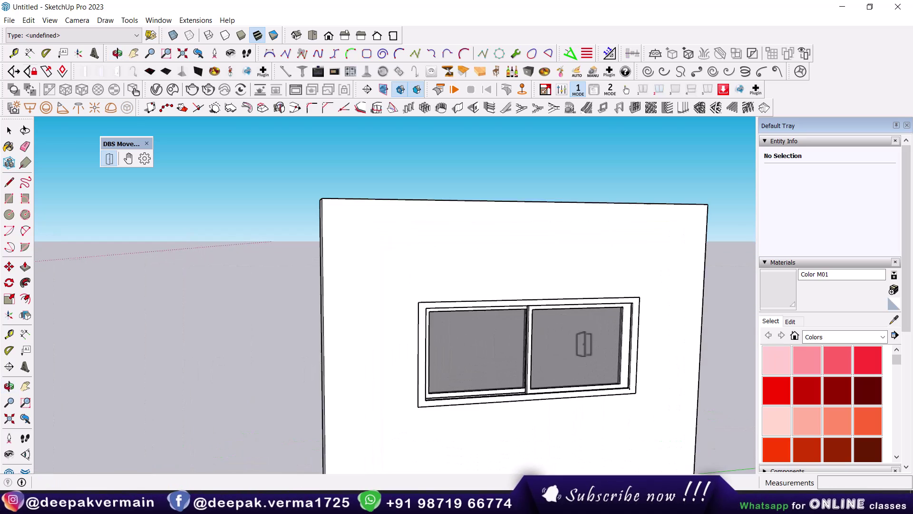
pyautogui.scroll(2, 502, 335)
# Step: Select the right sash and pick the bottom rail edge as its slider axis
pyautogui.moveTo(479, 344); pyautogui.dragTo(418, 318, button='middle')
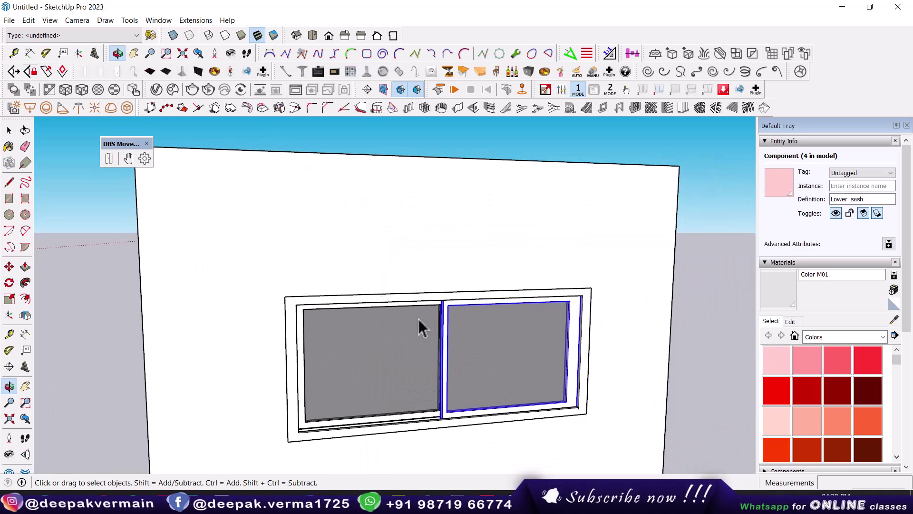
pyautogui.click(150, 163)
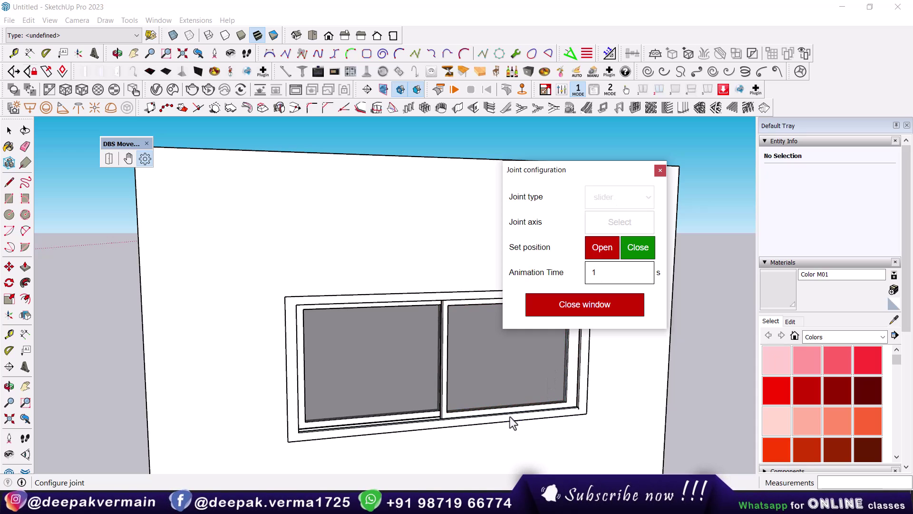
pyautogui.moveTo(510, 417); pyautogui.dragTo(533, 436, button='middle')
pyautogui.scroll(2, 488, 383)
pyautogui.scroll(3, 467, 409)
pyautogui.scroll(1, 463, 425)
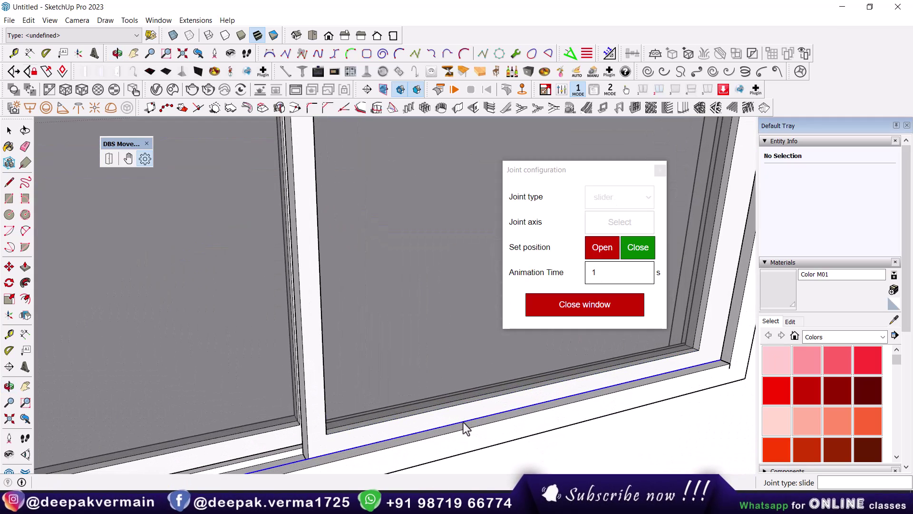
pyautogui.click(464, 426)
pyautogui.scroll(-3, 465, 413)
pyautogui.scroll(-2, 467, 408)
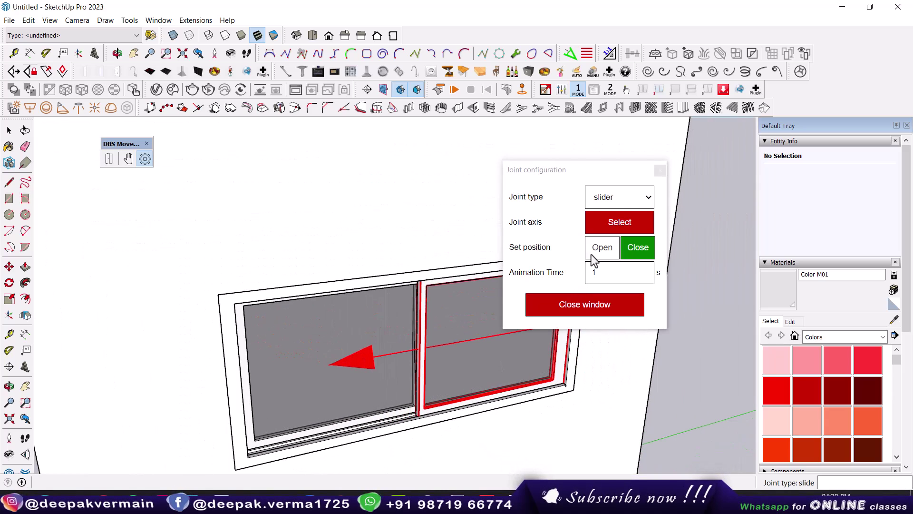
# Step: Slide the sash left, record that as its closed position, then slide it back right
pyautogui.click(129, 161)
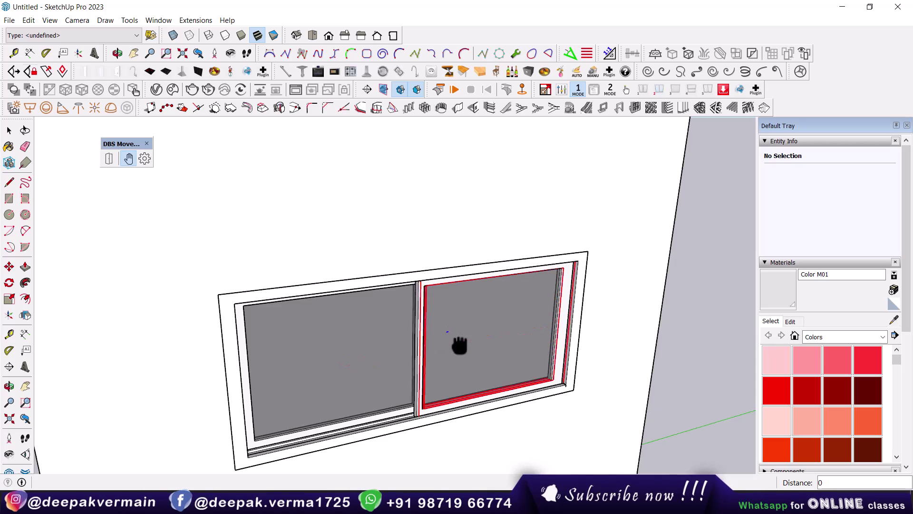
pyautogui.moveTo(460, 345); pyautogui.dragTo(316, 363)
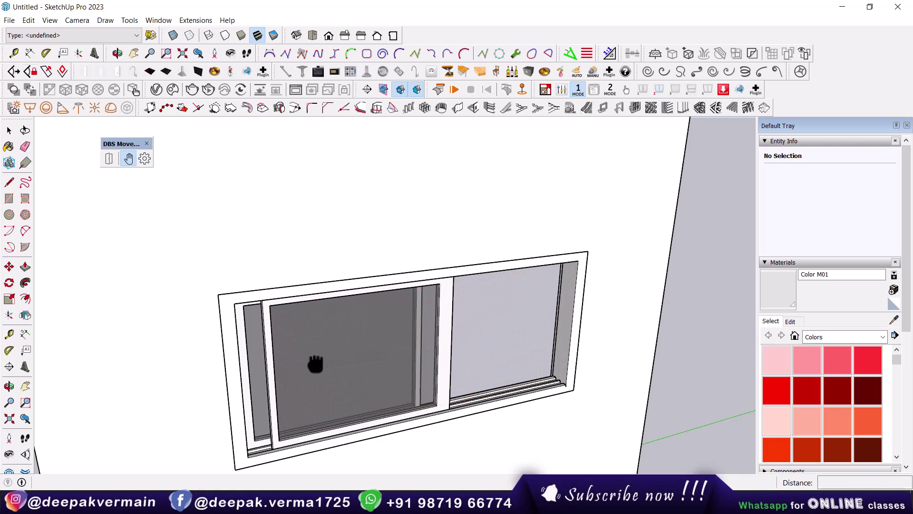
pyautogui.click(144, 160)
pyautogui.click(383, 315)
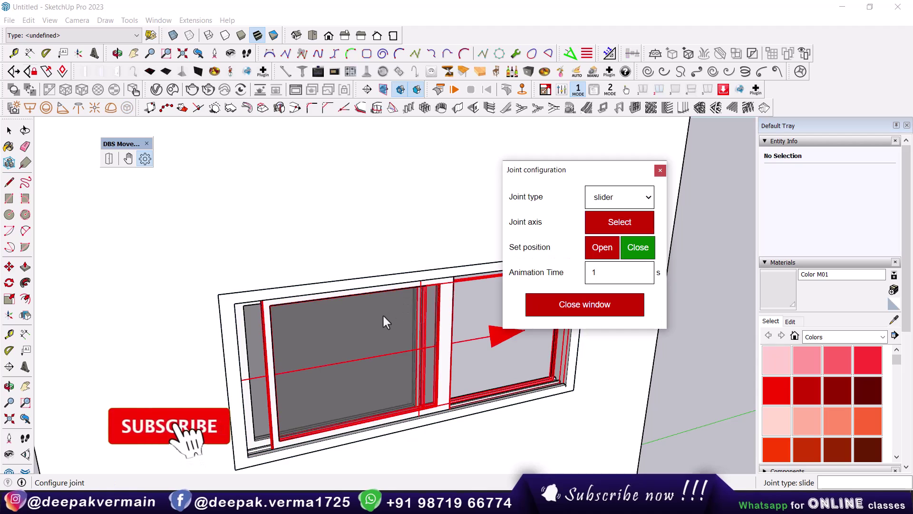
pyautogui.click(636, 249)
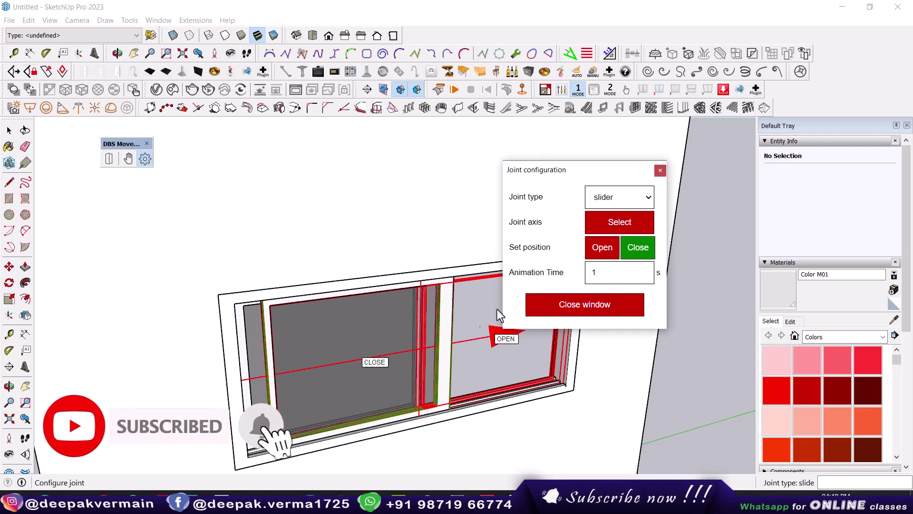
pyautogui.click(127, 160)
pyautogui.moveTo(361, 383); pyautogui.dragTo(497, 362)
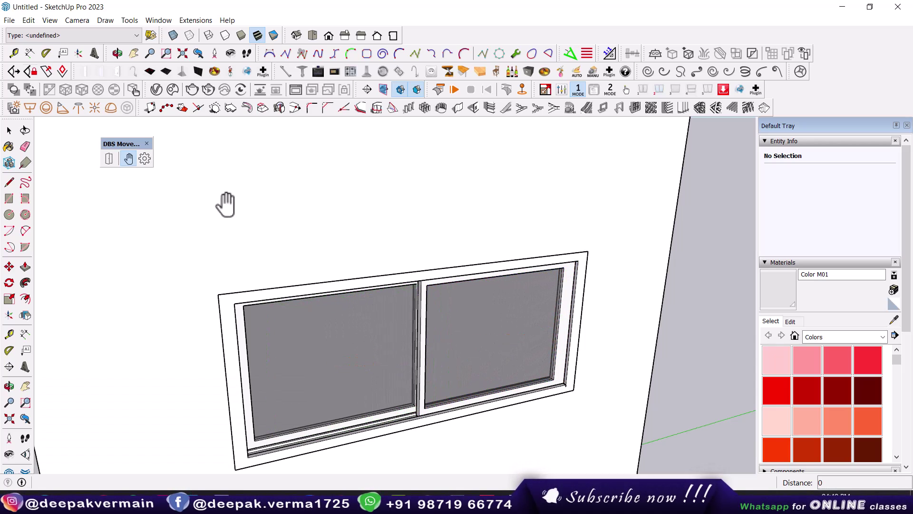
# Step: With the DBS open/close tool, slide the right window sash open, closed, then open again
pyautogui.click(109, 160)
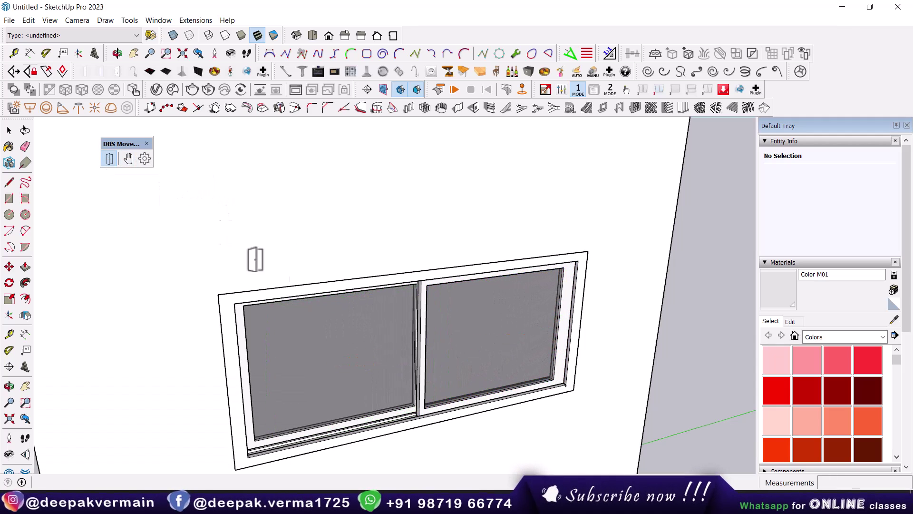
pyautogui.click(451, 353)
pyautogui.click(359, 377)
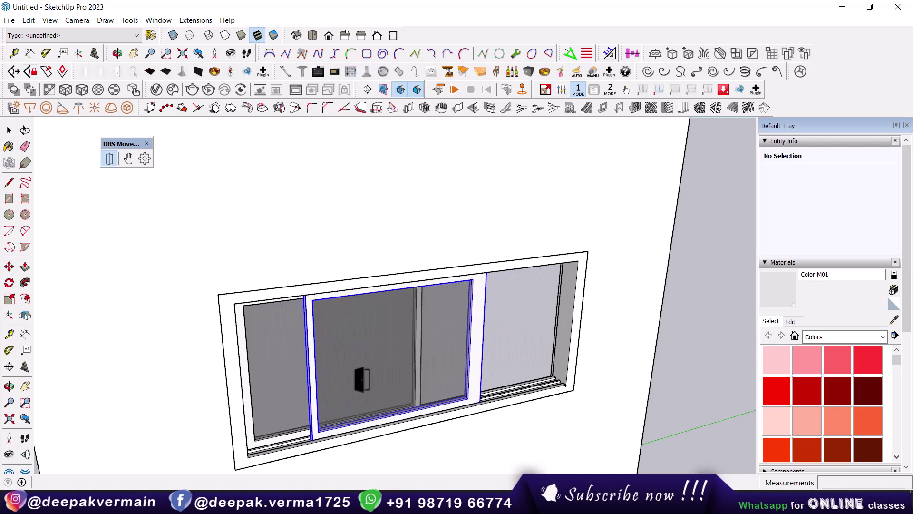
pyautogui.scroll(-5, 466, 377)
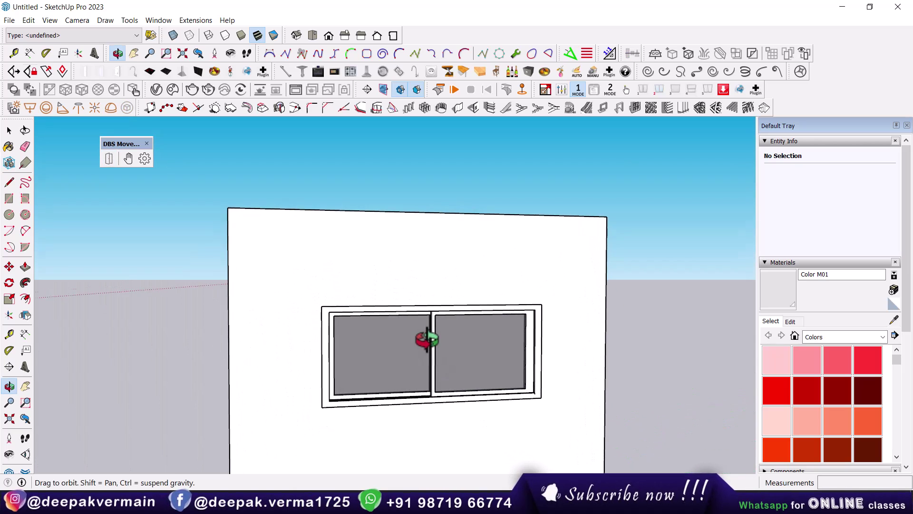
pyautogui.click(494, 373)
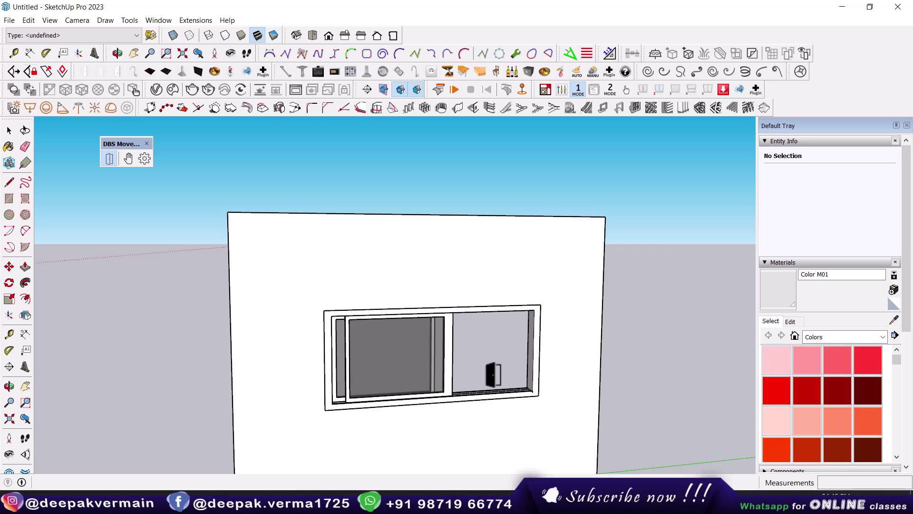
# Step: With both walls in view, close the right window's sash and slide the left window's sash open
pyautogui.scroll(-3, 493, 375)
pyautogui.moveTo(493, 376); pyautogui.dragTo(481, 408, button='middle')
pyautogui.scroll(-3, 485, 414)
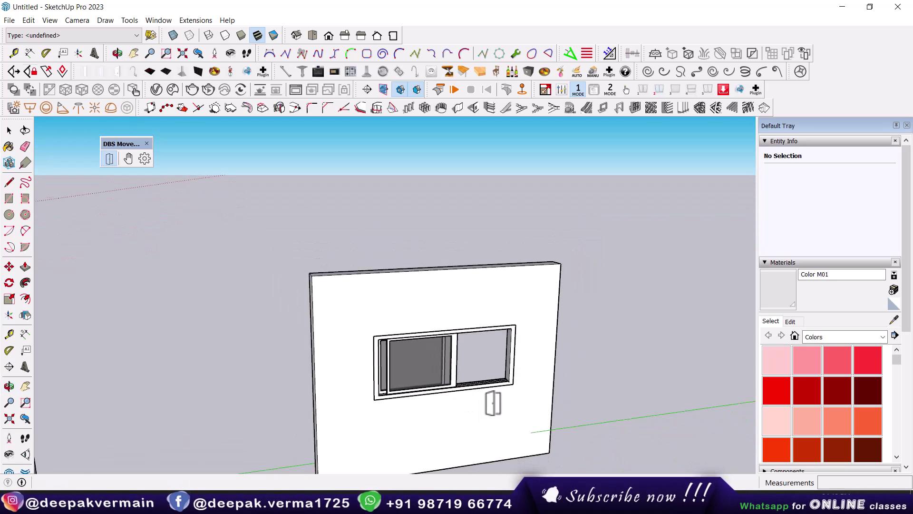
pyautogui.scroll(-2, 494, 405)
pyautogui.scroll(-3, 495, 405)
pyautogui.keyDown('shift'); pyautogui.moveTo(519, 342); pyautogui.dragTo(580, 322, button='middle'); pyautogui.keyUp('shift')
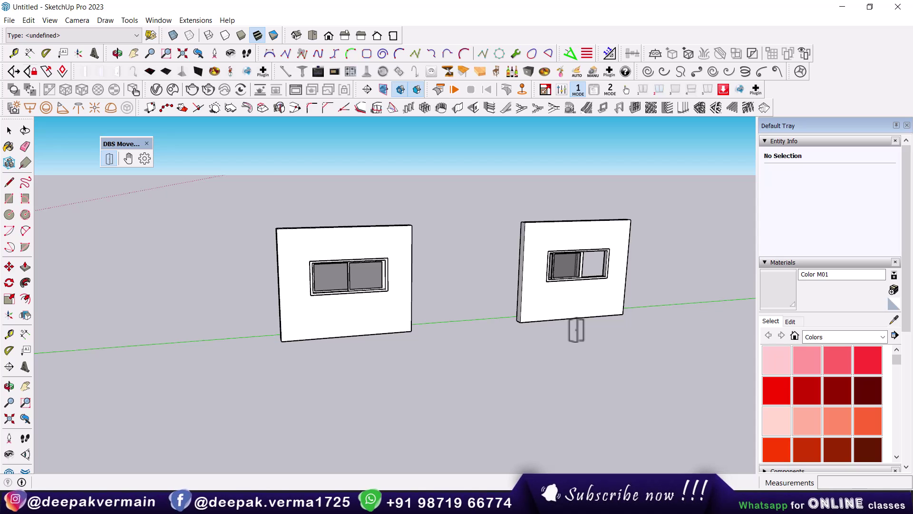
pyautogui.click(555, 285)
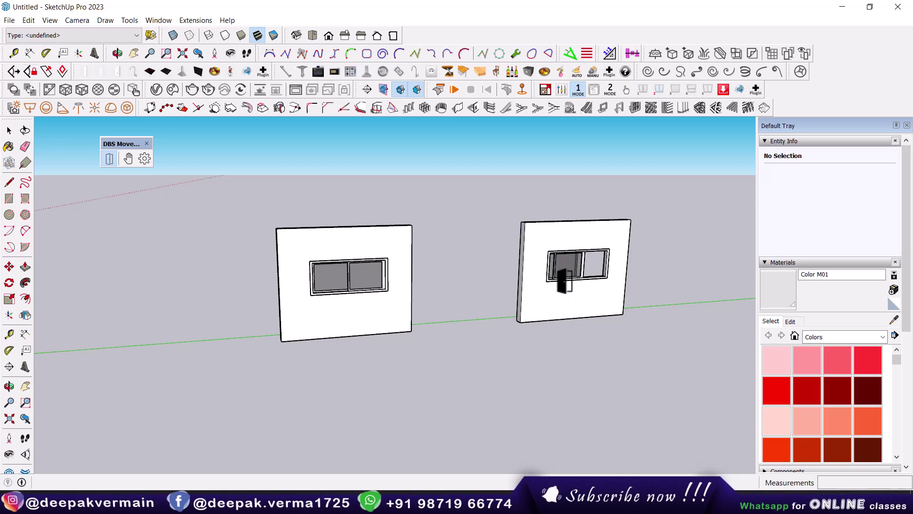
pyautogui.click(386, 285)
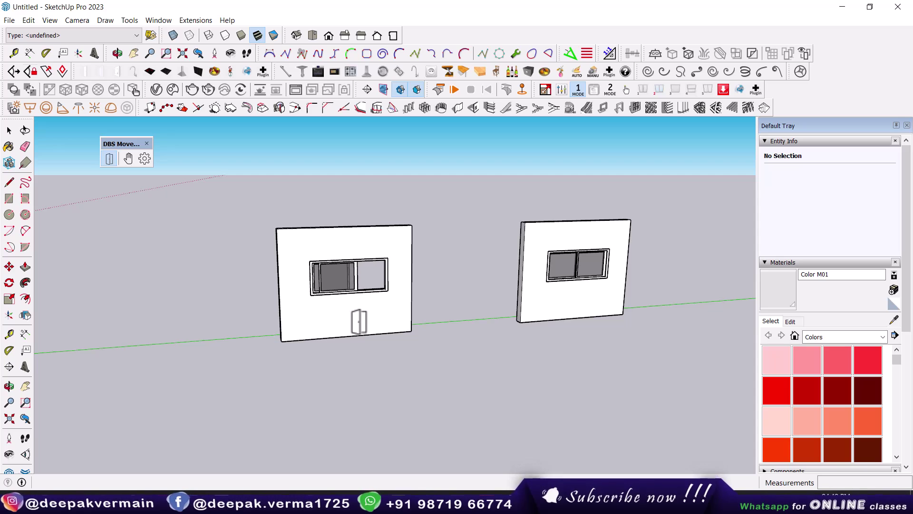